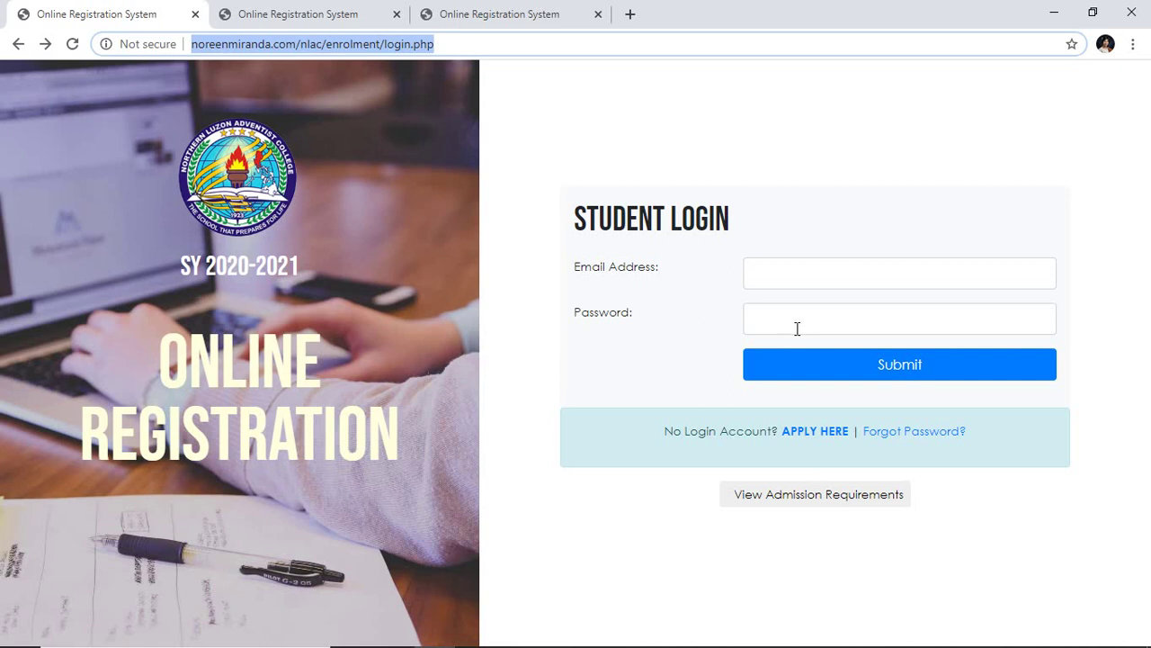
Step: View the forgotten-password page, and return to the student login page at login.php
left_click(917, 434)
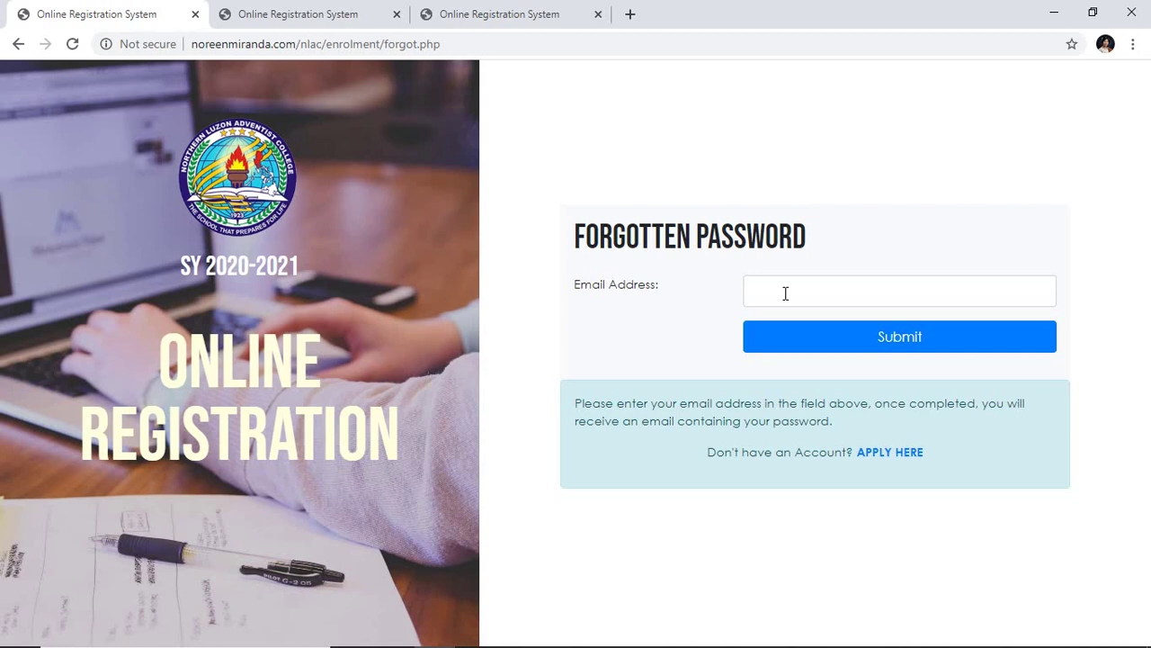
left_click(485, 40)
left_click_drag(485, 40, 386, 48)
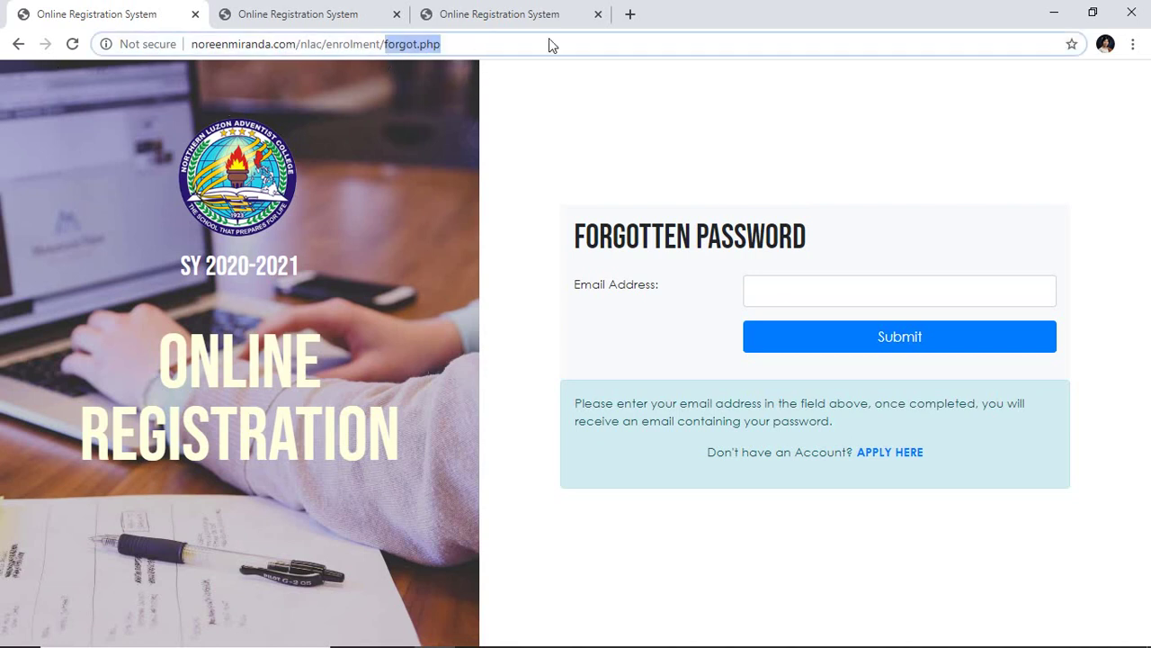
type("log")
key("Return")
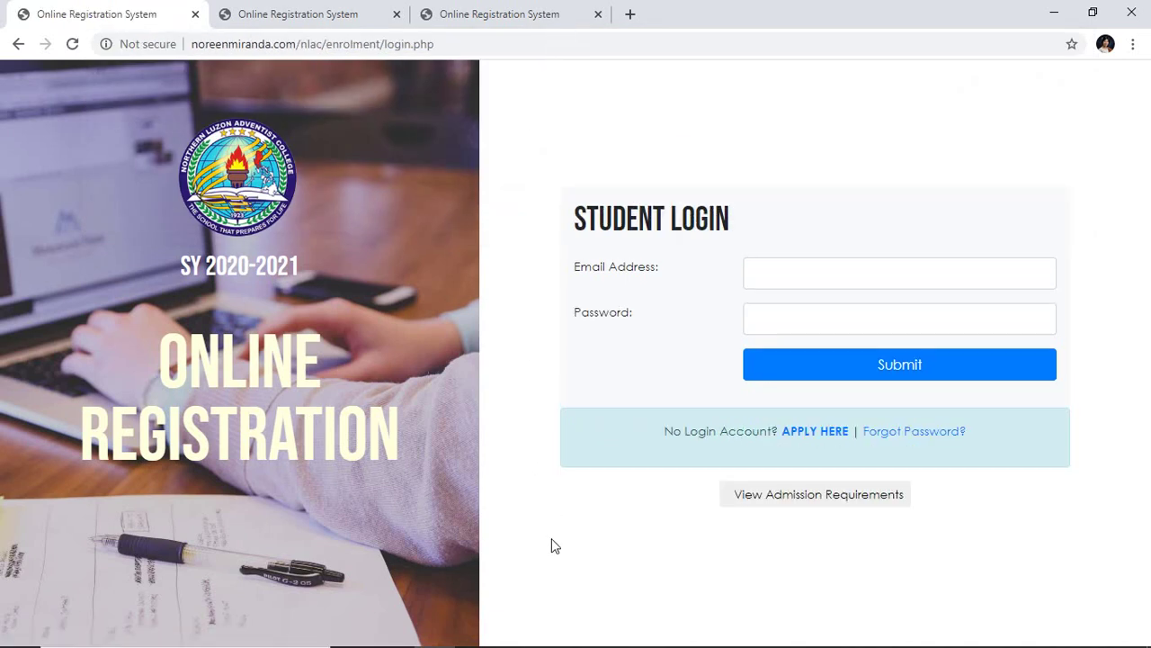
Step: Copy the first student's e-mail address from the Notepad++ notes into the Email Address field of the browser's student login form
mouse_move(594, 643)
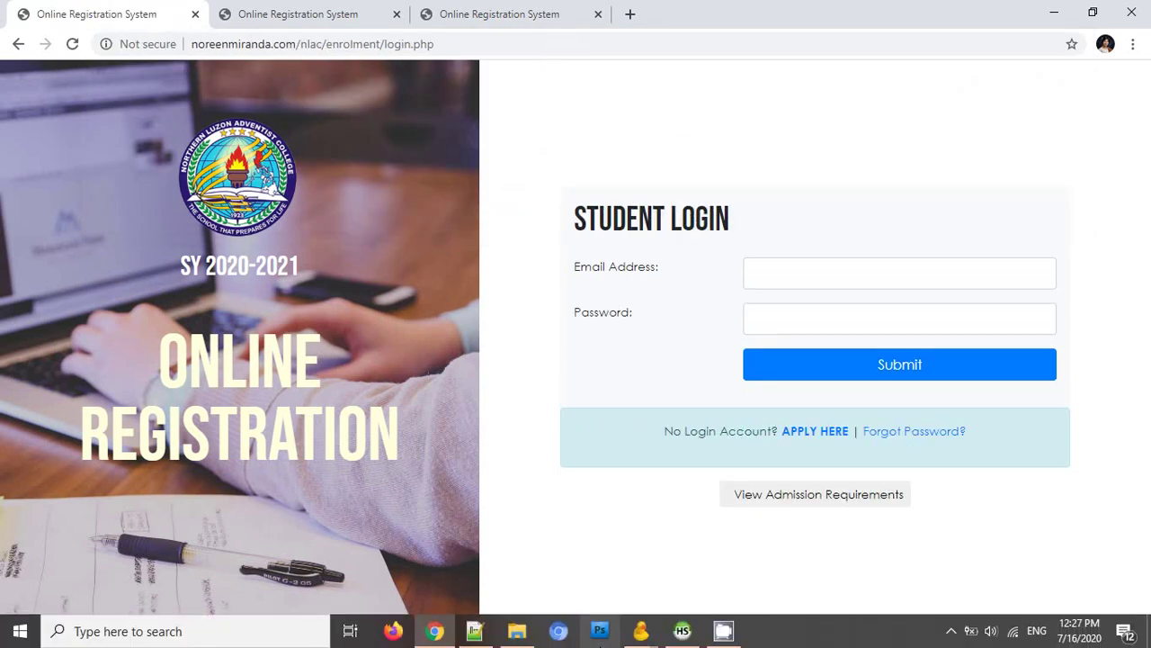
left_click(475, 631)
left_click_drag(230, 116, 56, 115)
key("ctrl+c")
key("alt+Tab")
left_click(805, 270)
key("ctrl+v")
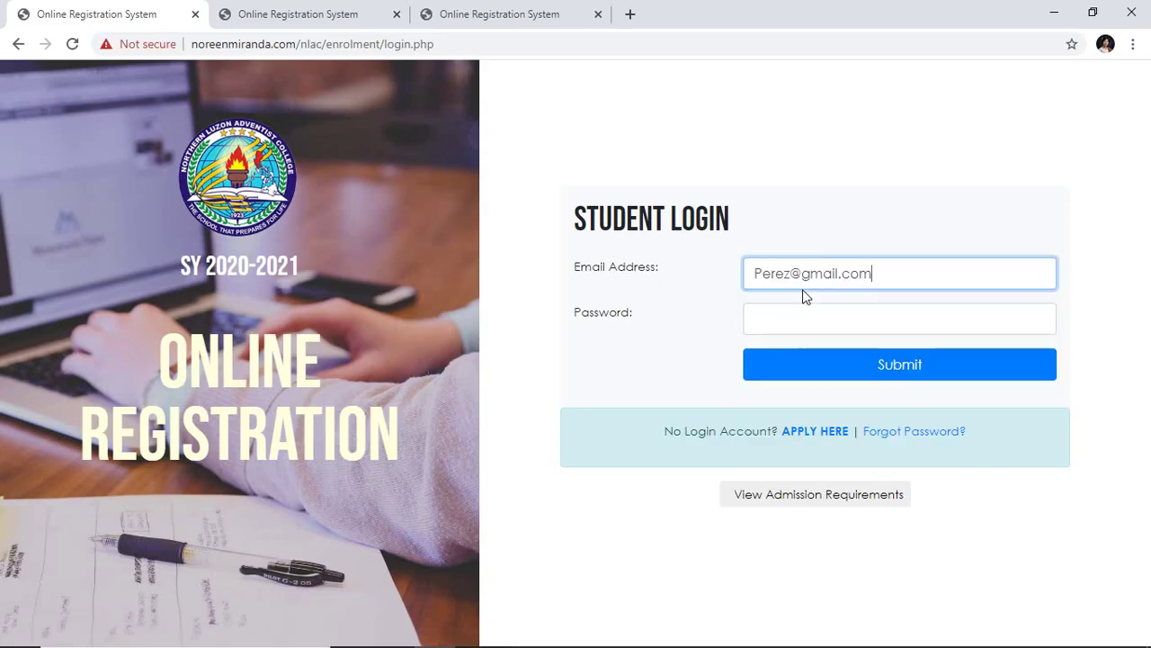
Step: Copy the first student's password from the Notepad++ notes into the Password field and submit the login
key("alt+Tab")
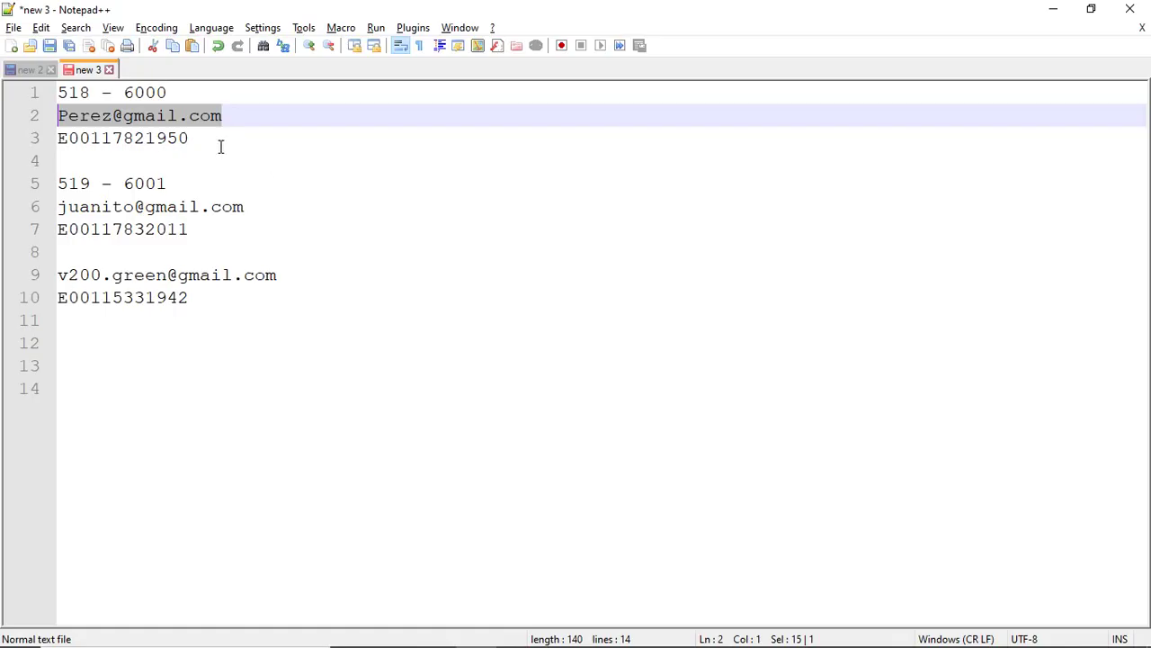
left_click_drag(191, 137, 56, 137)
key("alt+Tab")
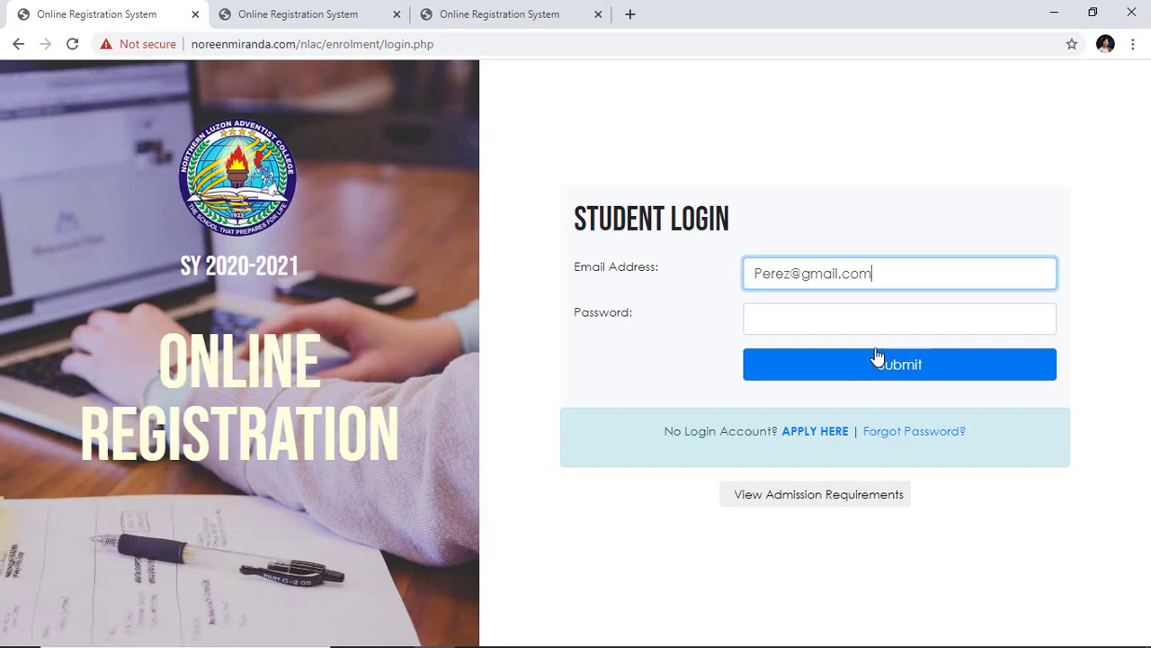
left_click(831, 309)
key("ctrl+v")
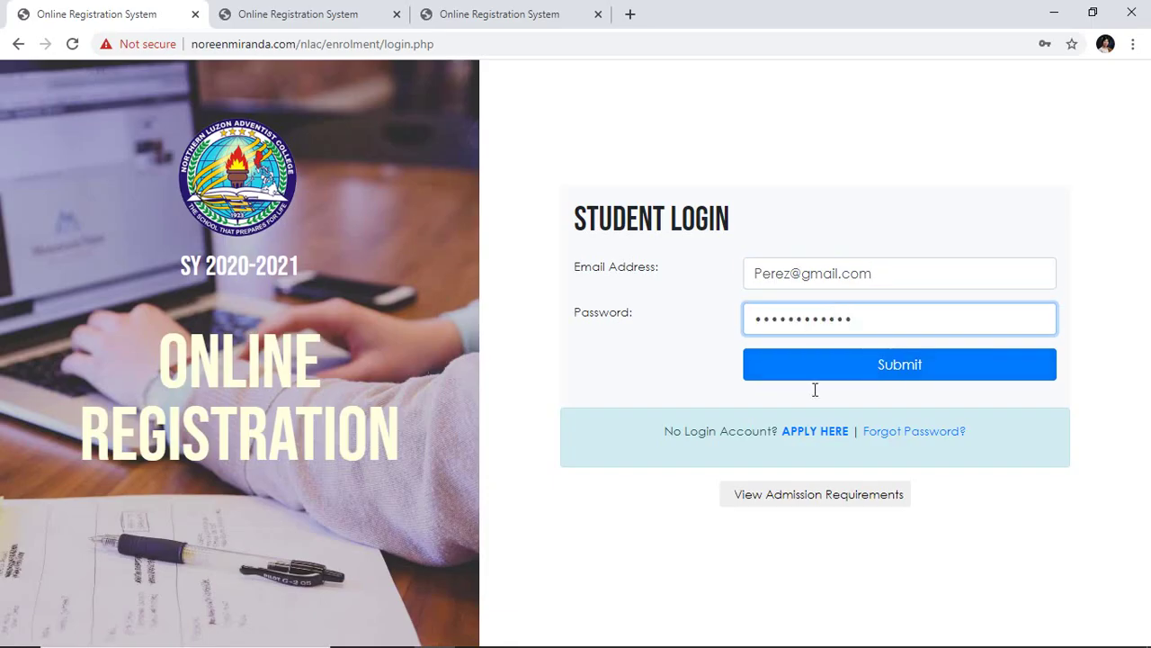
left_click(847, 371)
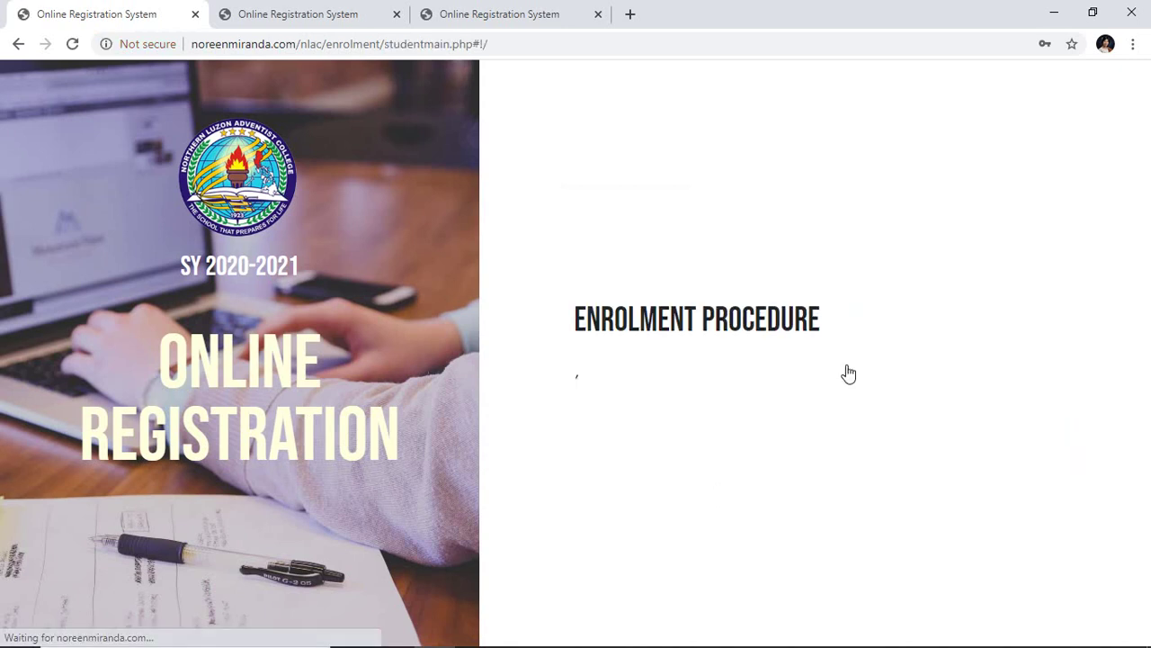
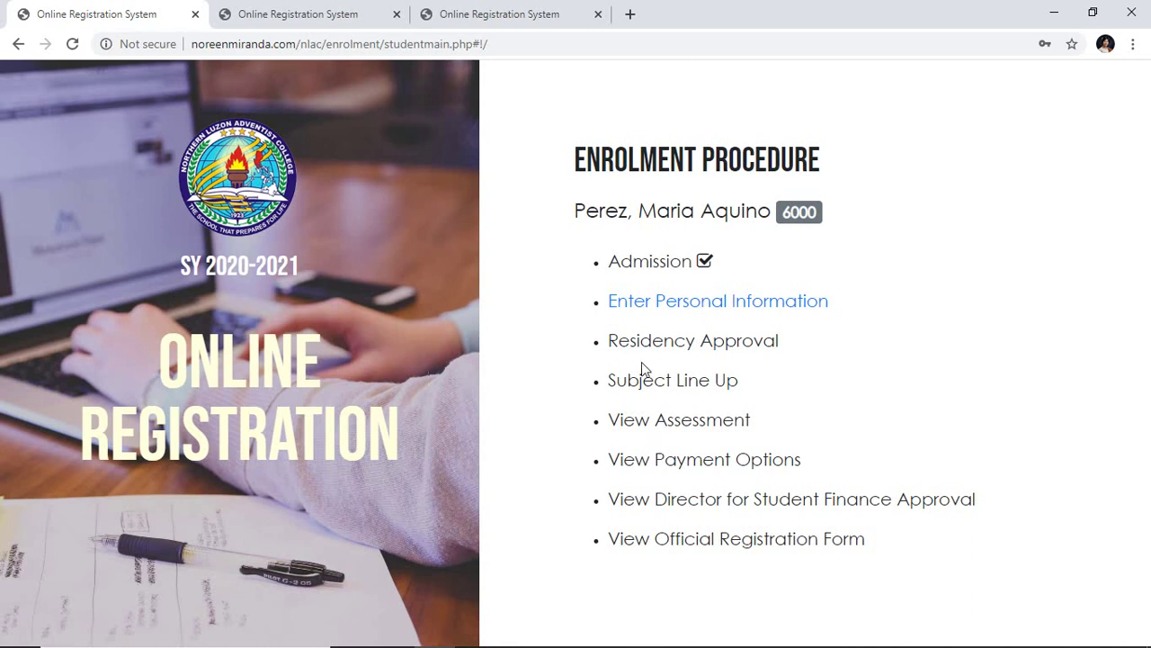
Step: Open the student's personal information form from the enrolment procedure, review its fields and submit it
left_click(657, 311)
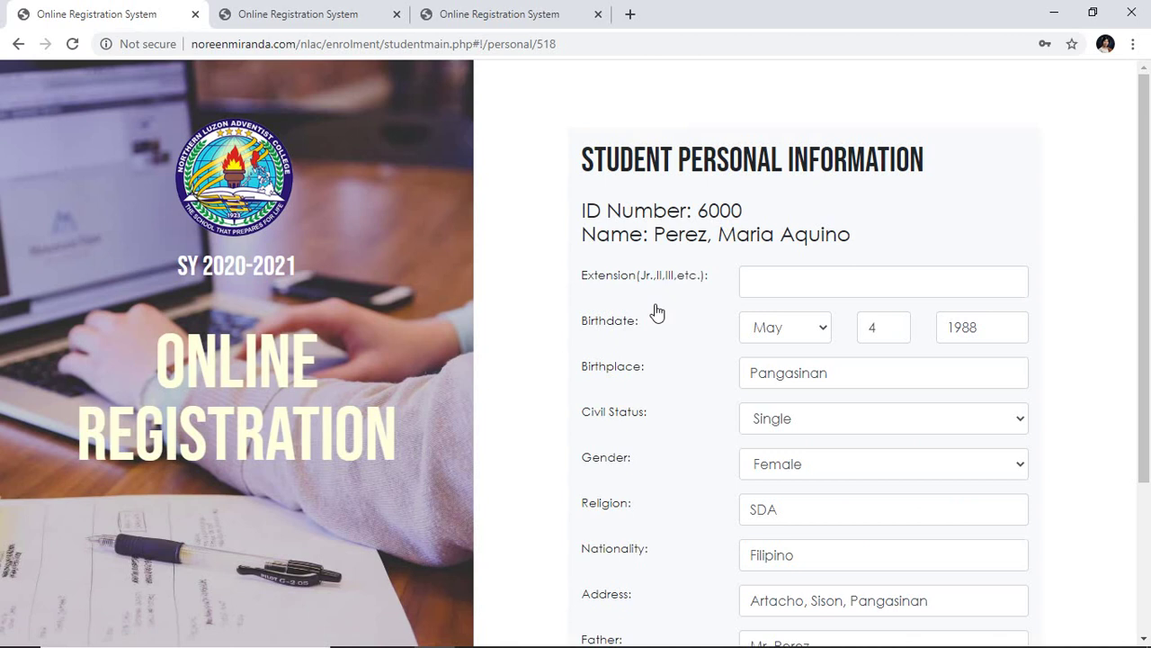
scroll(763, 352, "down", 1)
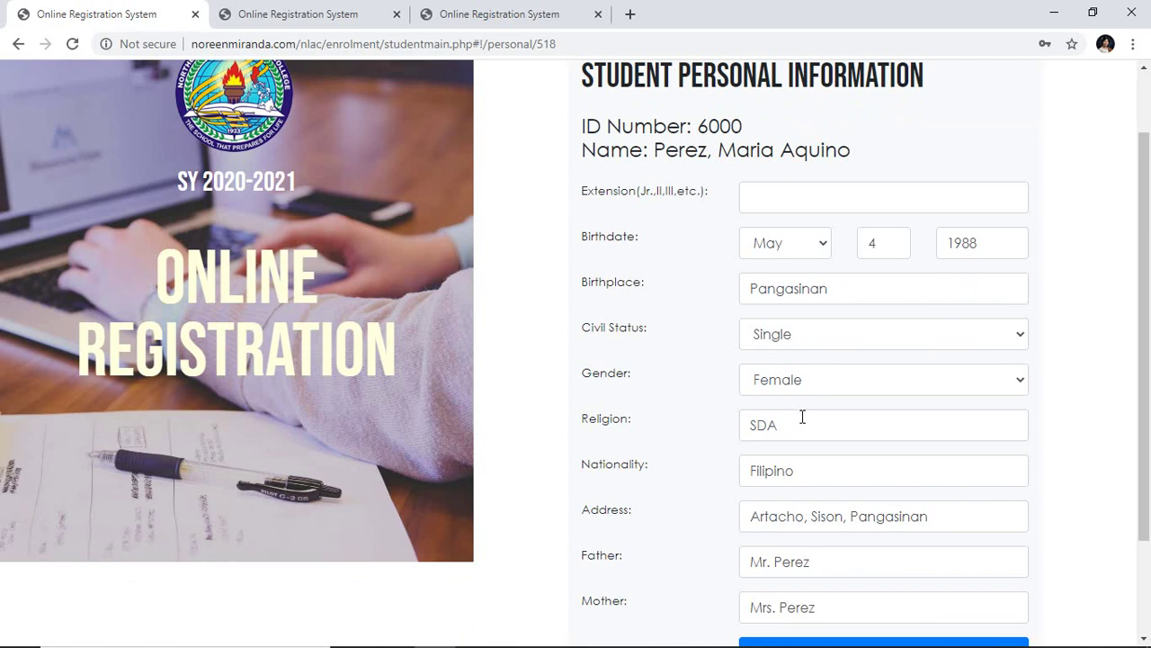
scroll(798, 429, "down", 1)
scroll(798, 429, "down", 3)
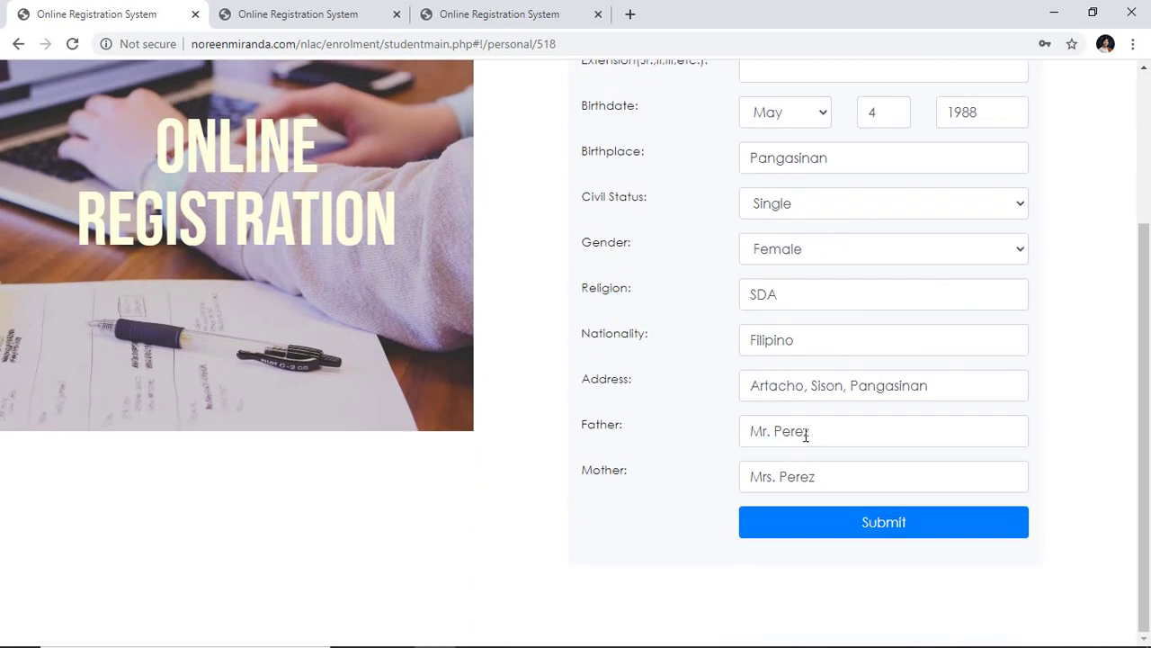
scroll(805, 437, "up", 2)
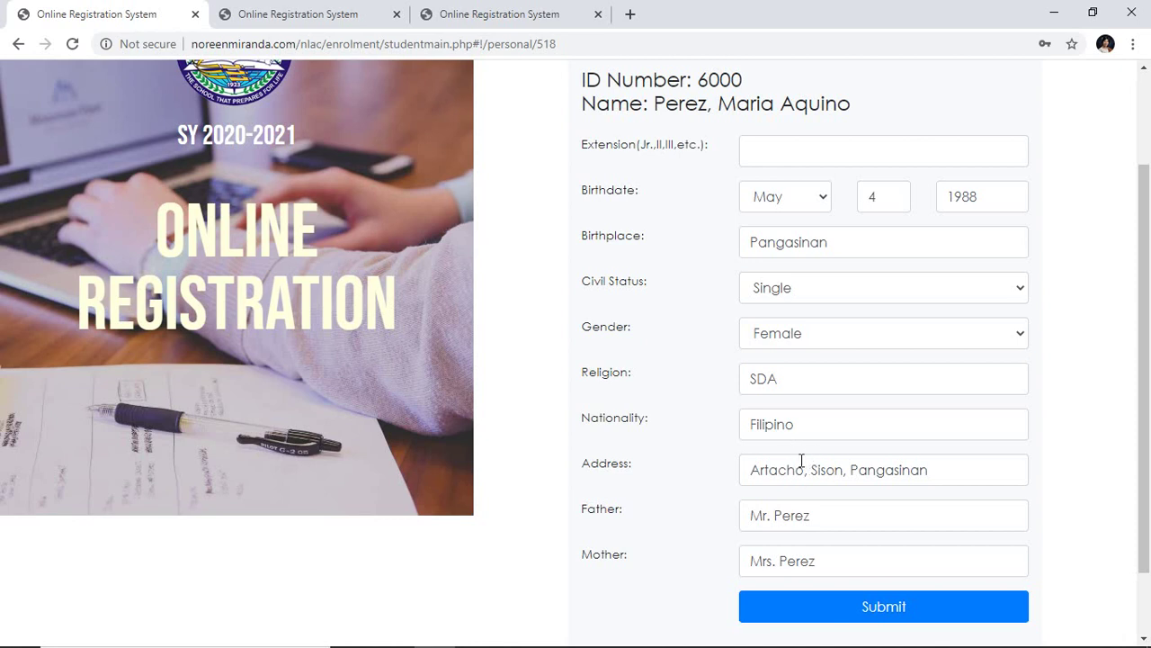
left_click(871, 612)
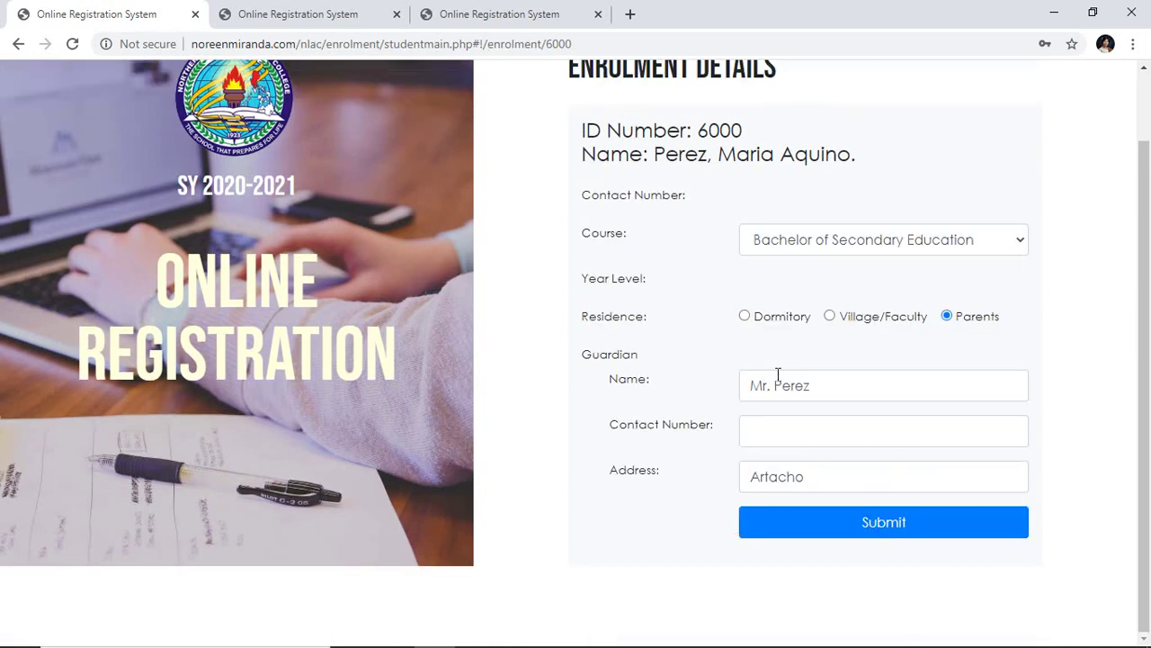
Step: Try the Dormitory and Village/Faculty residence options, set the residence to Parents and submit the enrolment details
scroll(783, 450, "up", 1)
scroll(801, 410, "down", 1)
left_click(744, 318)
left_click_drag(845, 387, 743, 385)
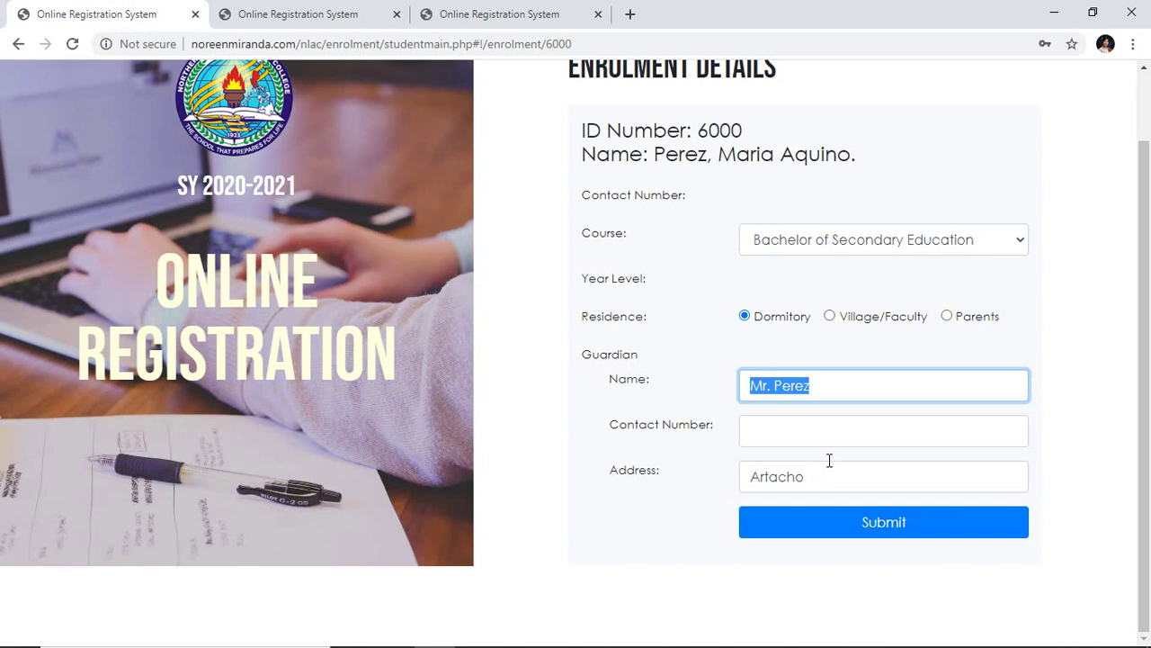
left_click(829, 321)
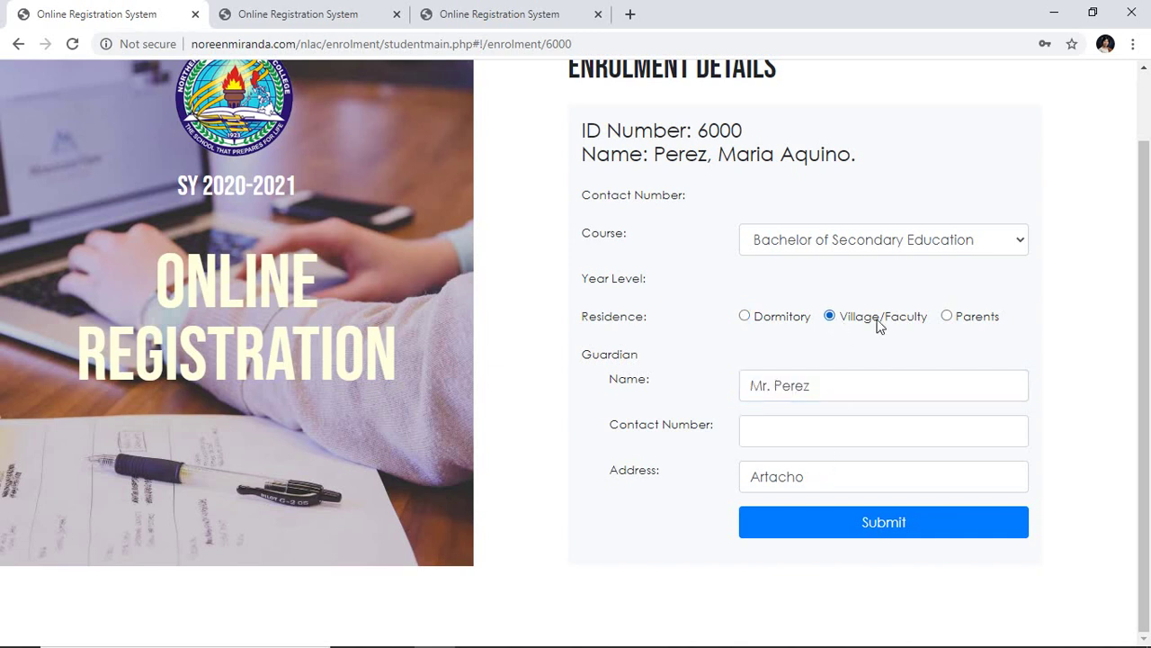
triple_click(819, 385)
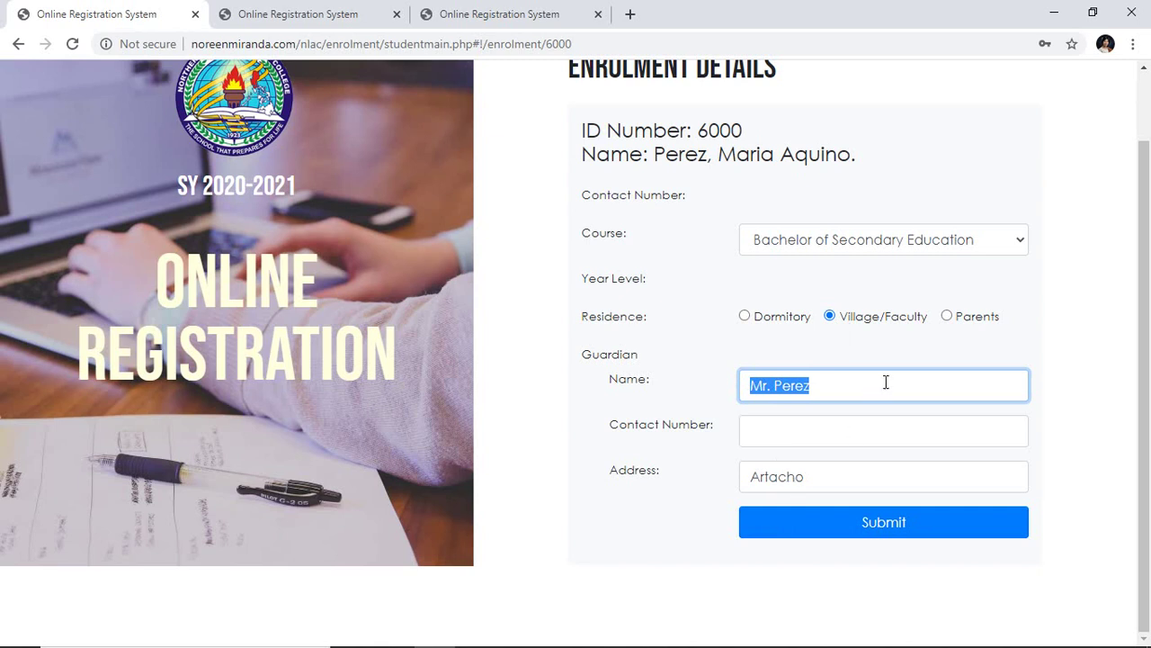
left_click(950, 317)
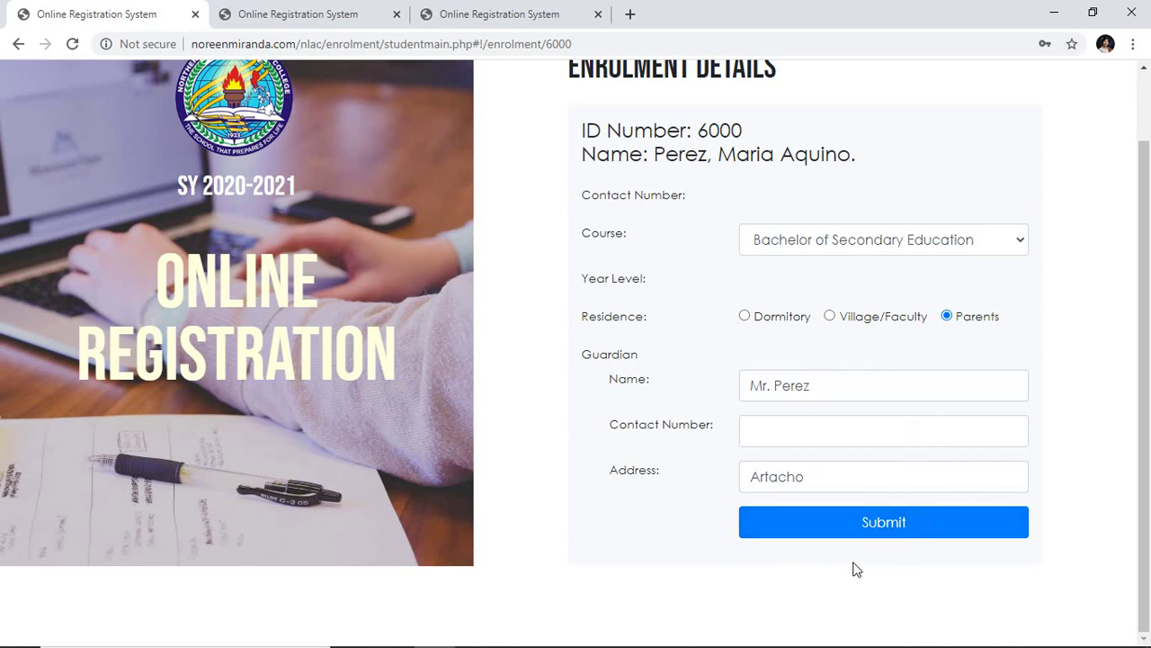
left_click(874, 534)
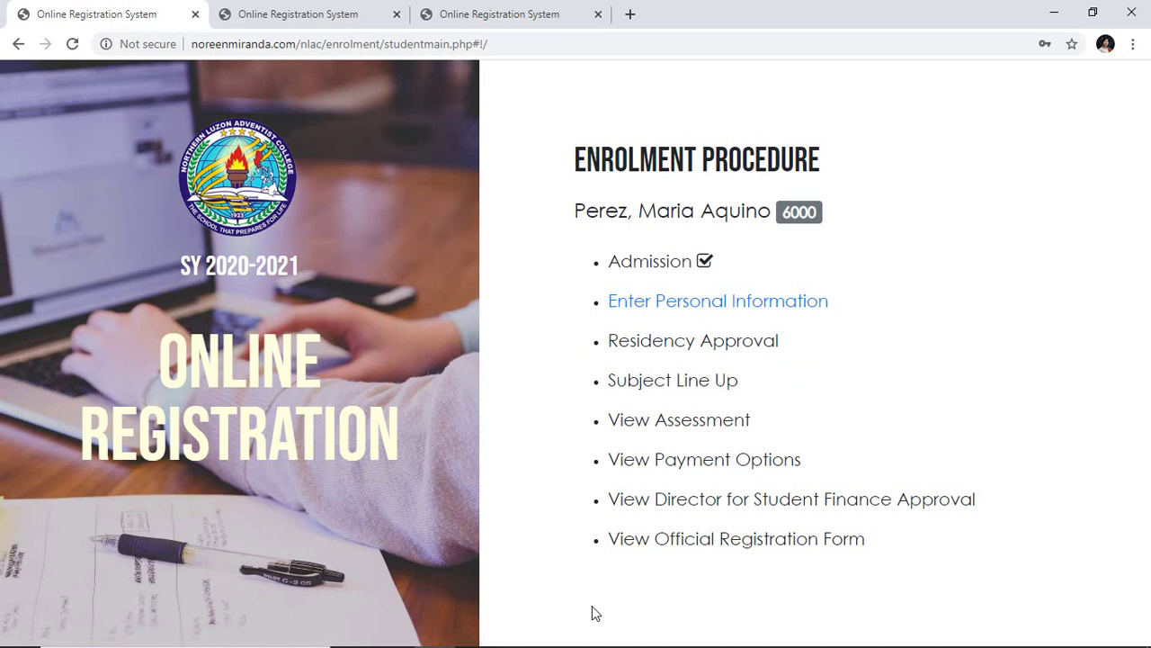
Step: Copy the second student's e-mail address from the Notepad++ notes into the login form's Email Address field in the second browser tab
left_click(477, 634)
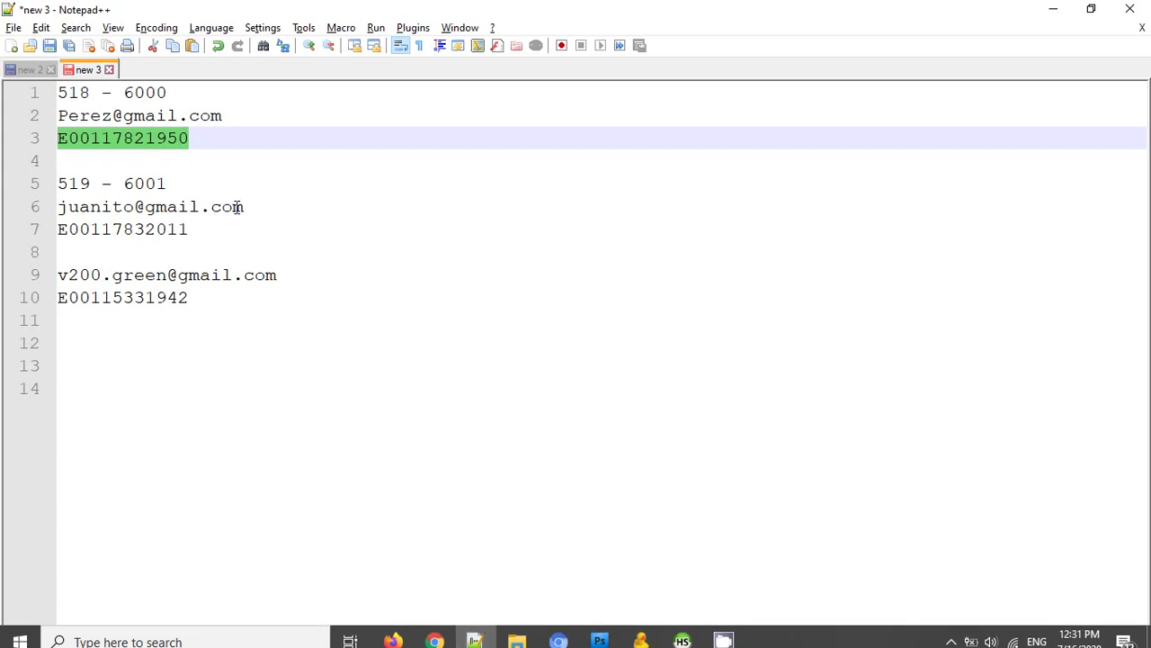
left_click_drag(264, 207, 55, 207)
key("ctrl+c")
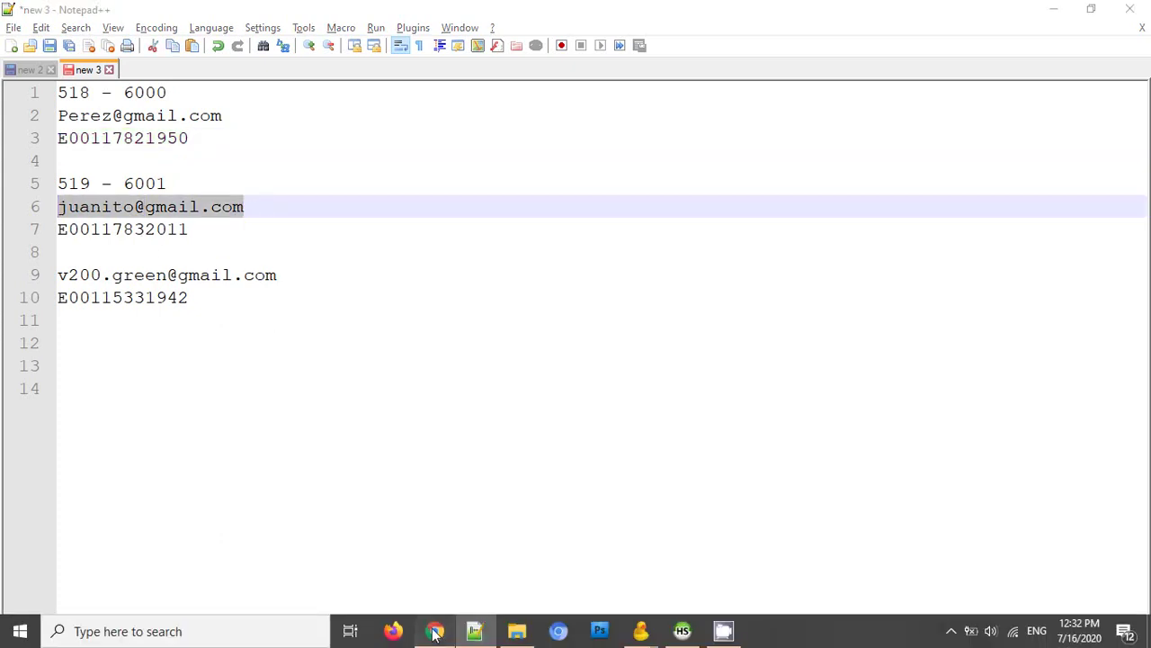
left_click(435, 634)
left_click(342, 13)
left_click(822, 271)
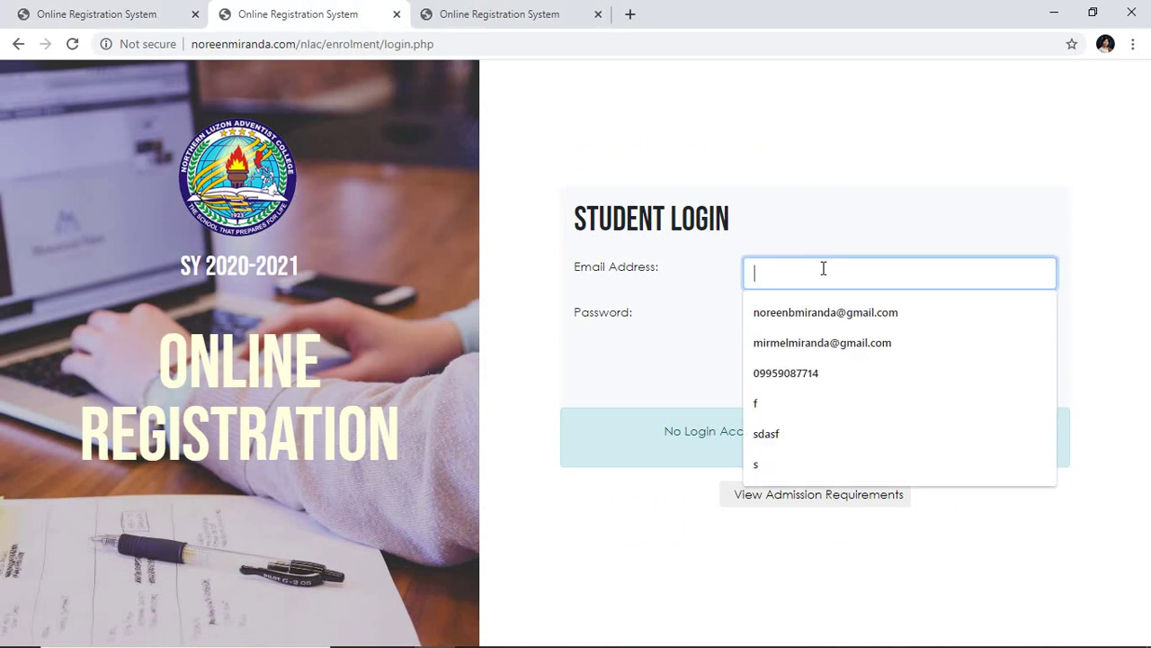
key("ctrl+v")
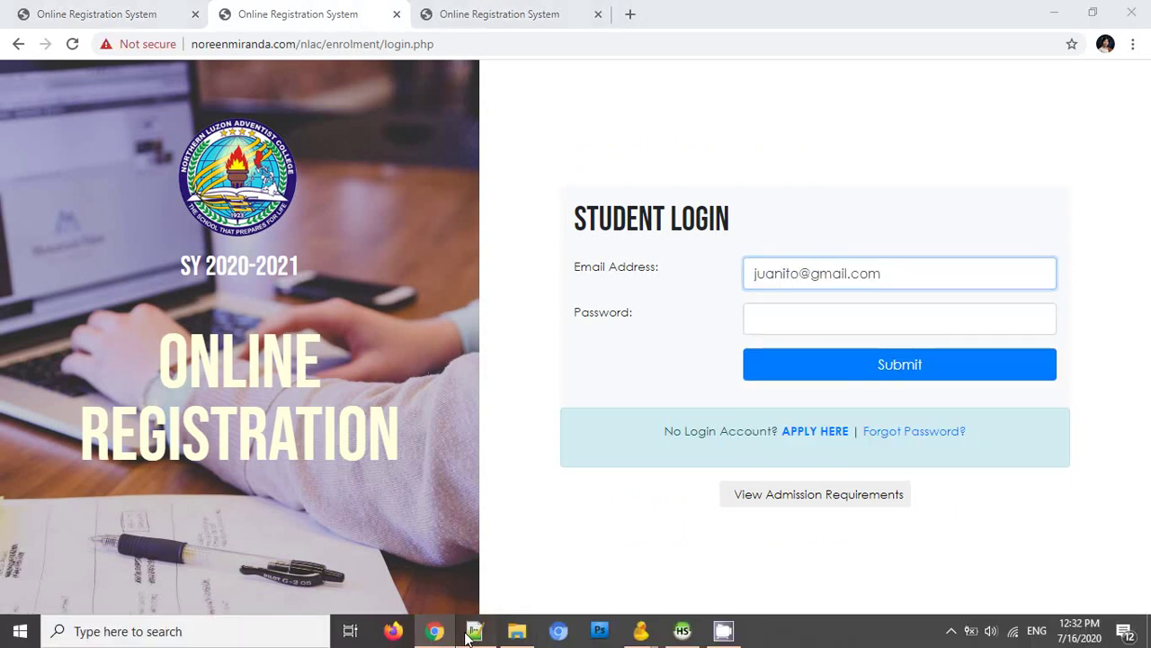
Step: Copy the second student's password from the Notepad++ notes into the Password field and submit the login
left_click(476, 633)
left_click_drag(188, 229, 45, 239)
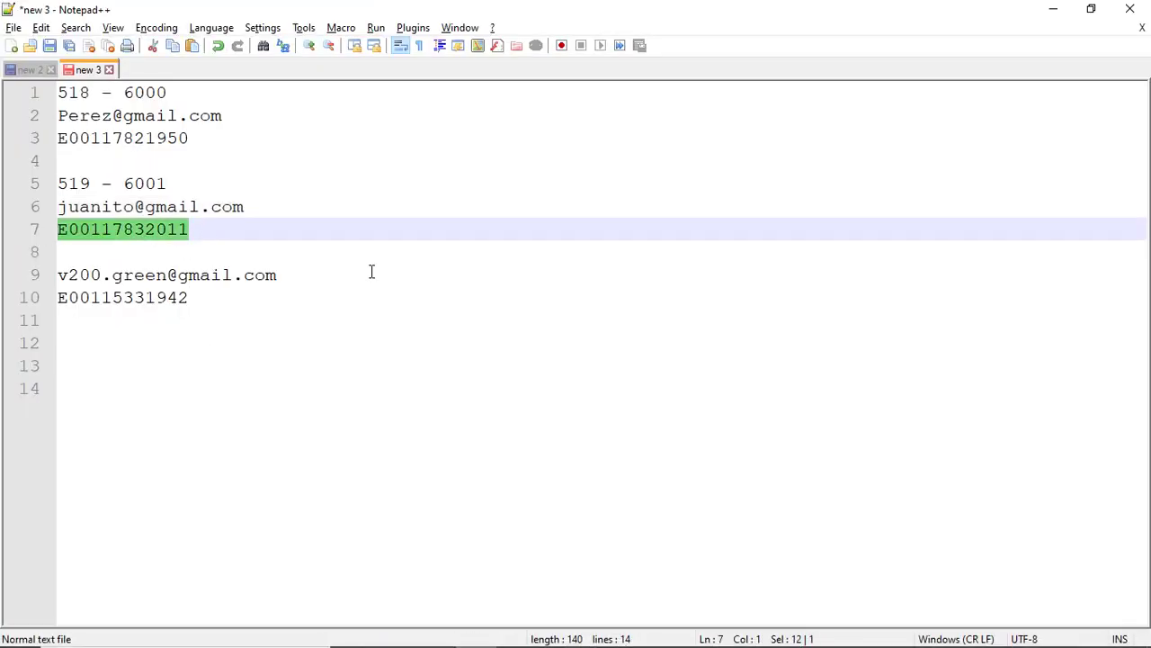
key("ctrl+c")
key("alt+Tab")
left_click(794, 319)
key("ctrl+v")
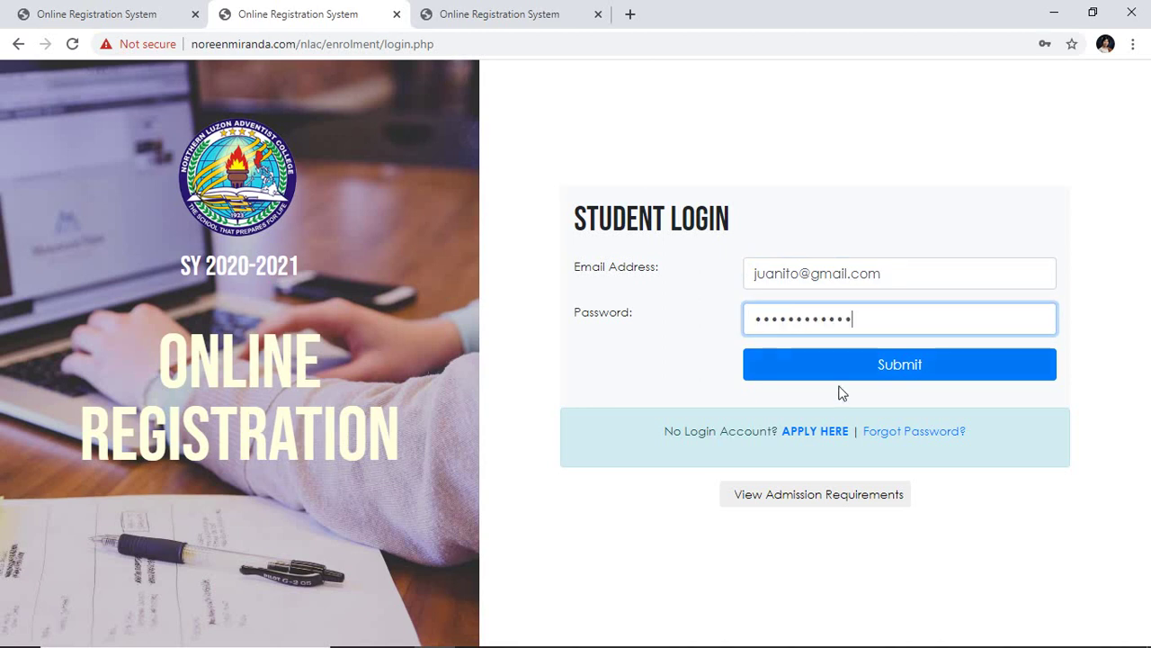
left_click(853, 367)
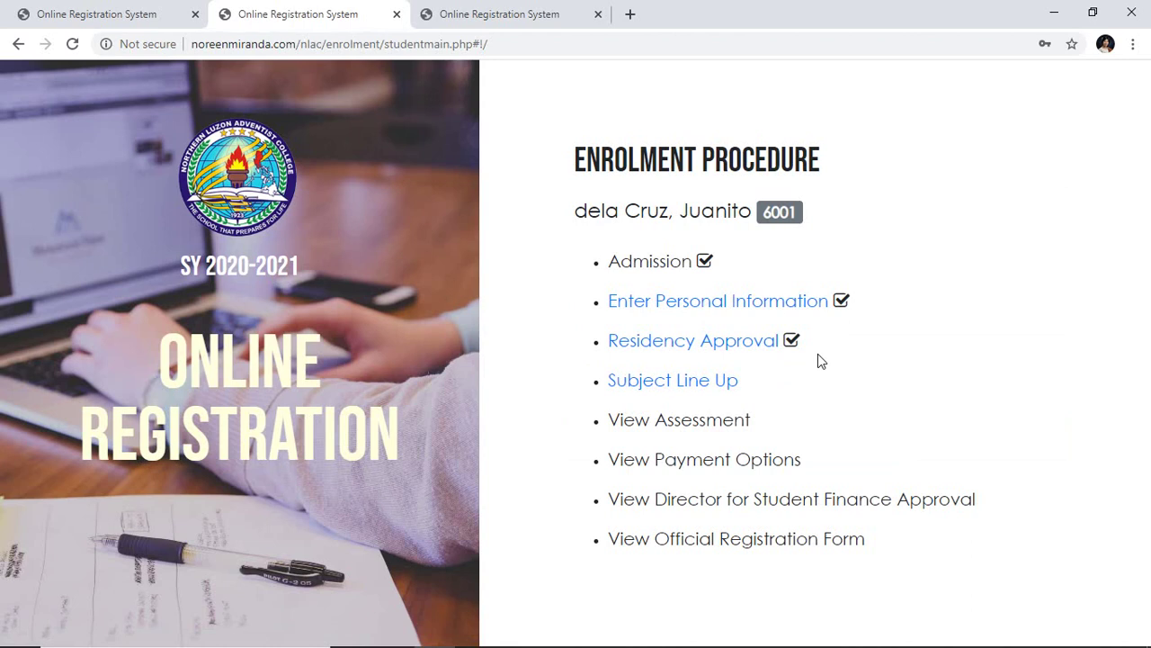
Step: Check the second student's residency approval and its date, and return to the enrolment procedure list
left_click(718, 343)
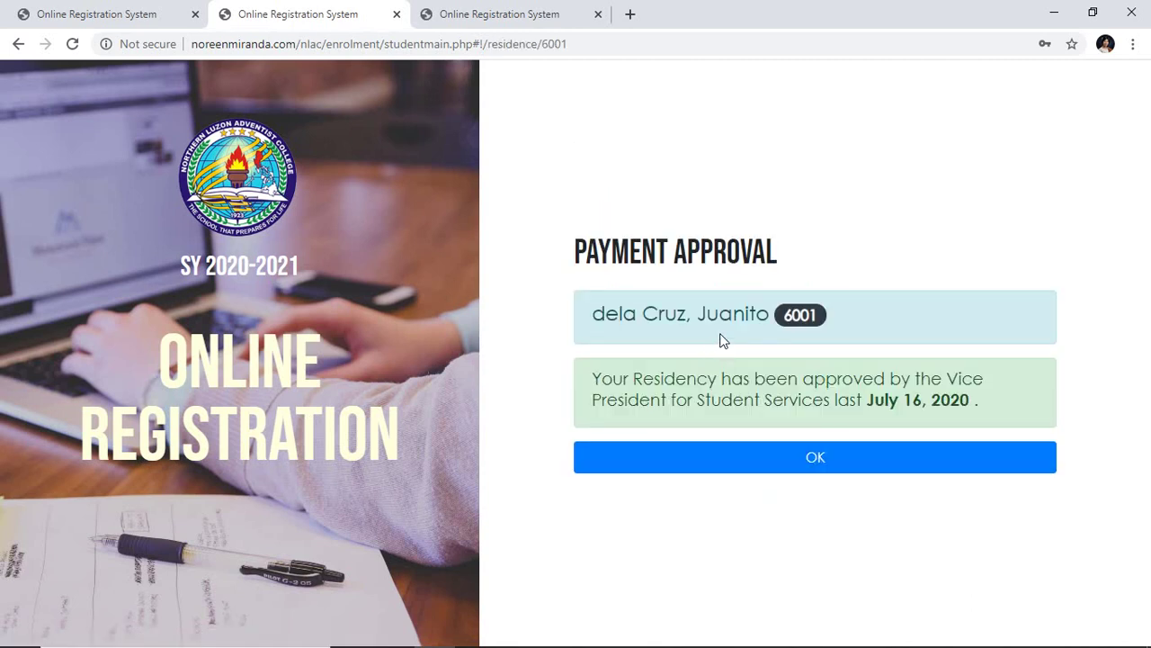
left_click_drag(971, 399, 863, 400)
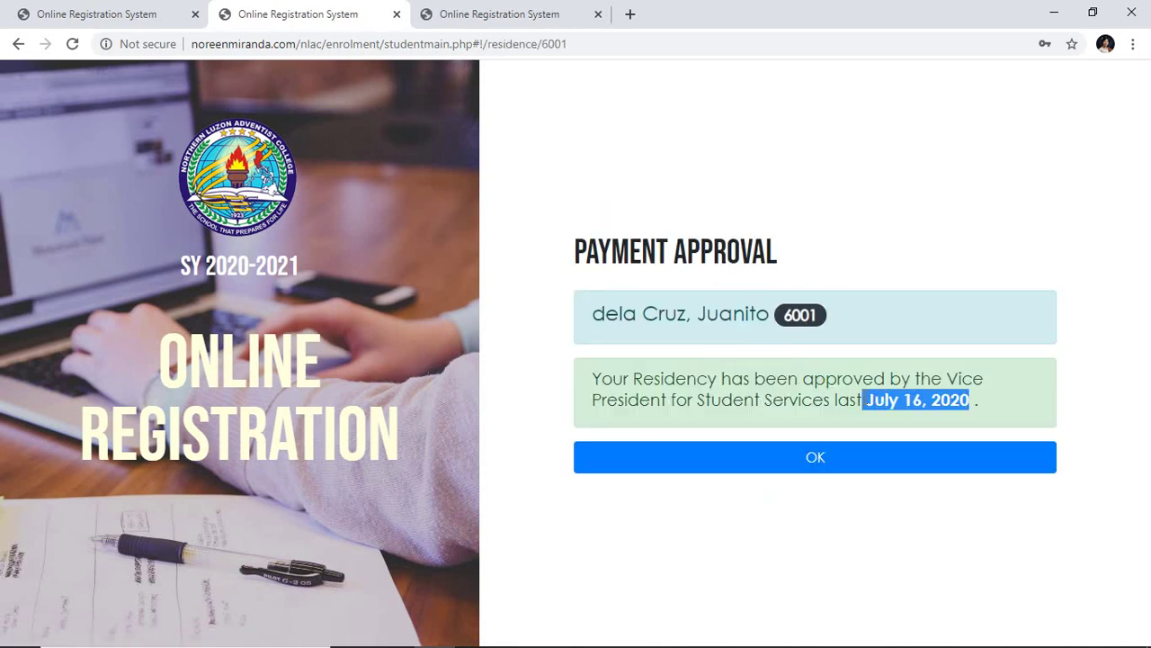
left_click(816, 468)
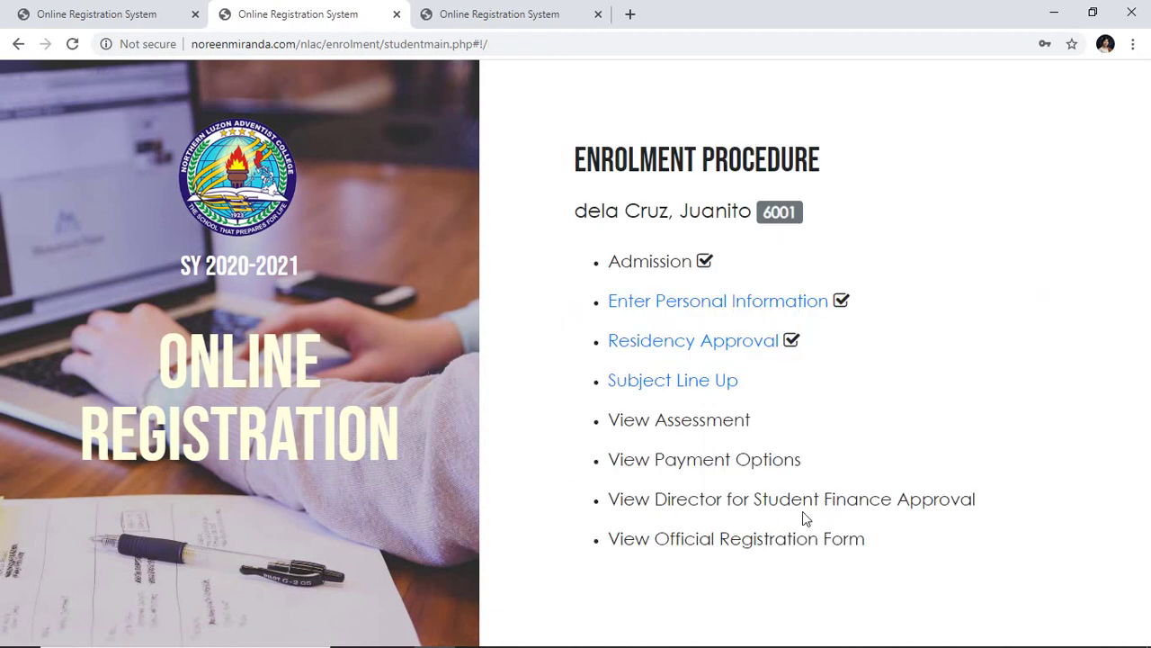
Step: Open the Subject Line Up page and review the student's priority subjects and optional subjects
left_click(706, 390)
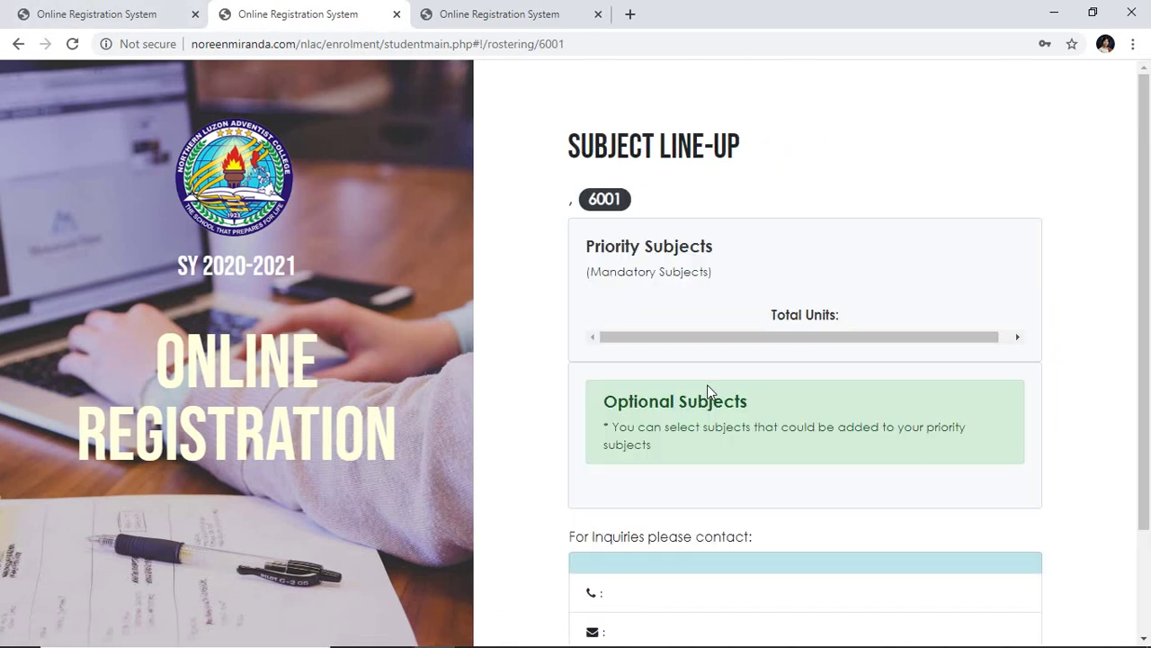
scroll(706, 385, "down", 2)
scroll(710, 386, "up", 2)
scroll(709, 385, "down", 2)
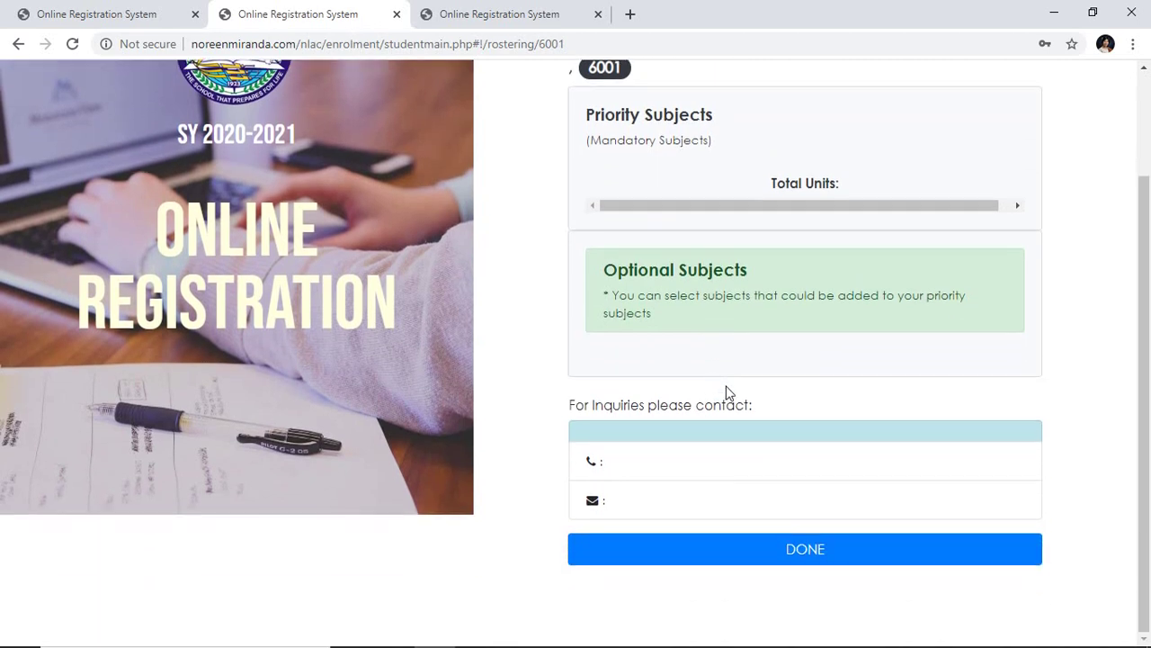
scroll(727, 393, "up", 2)
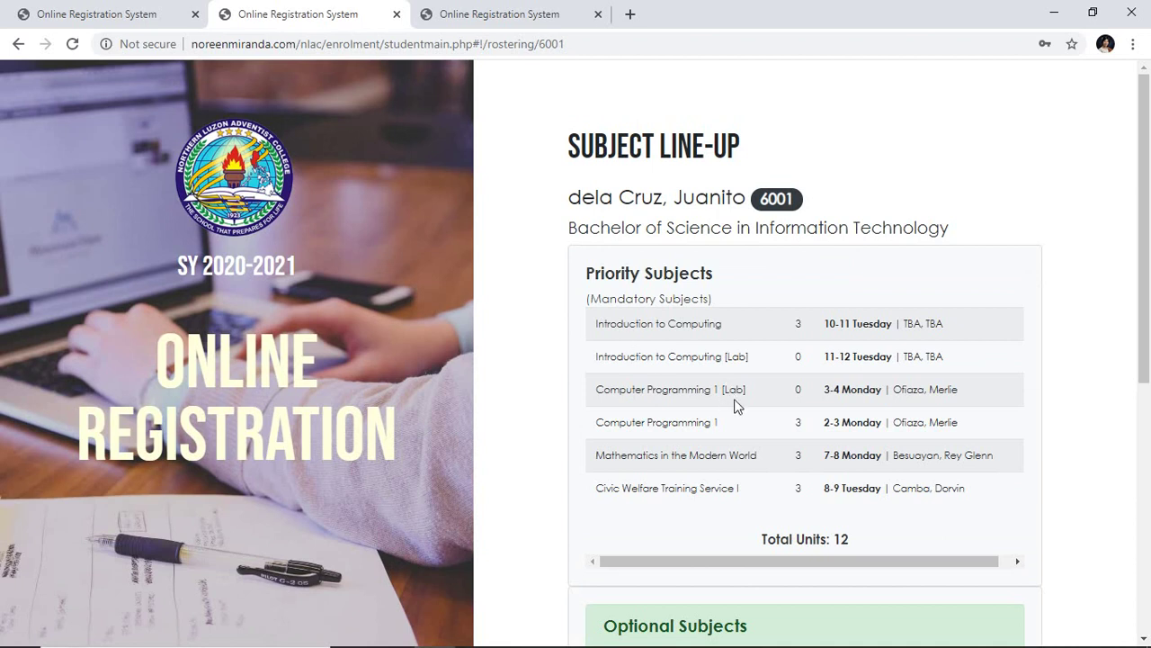
scroll(738, 400, "down", 2)
scroll(738, 403, "up", 1)
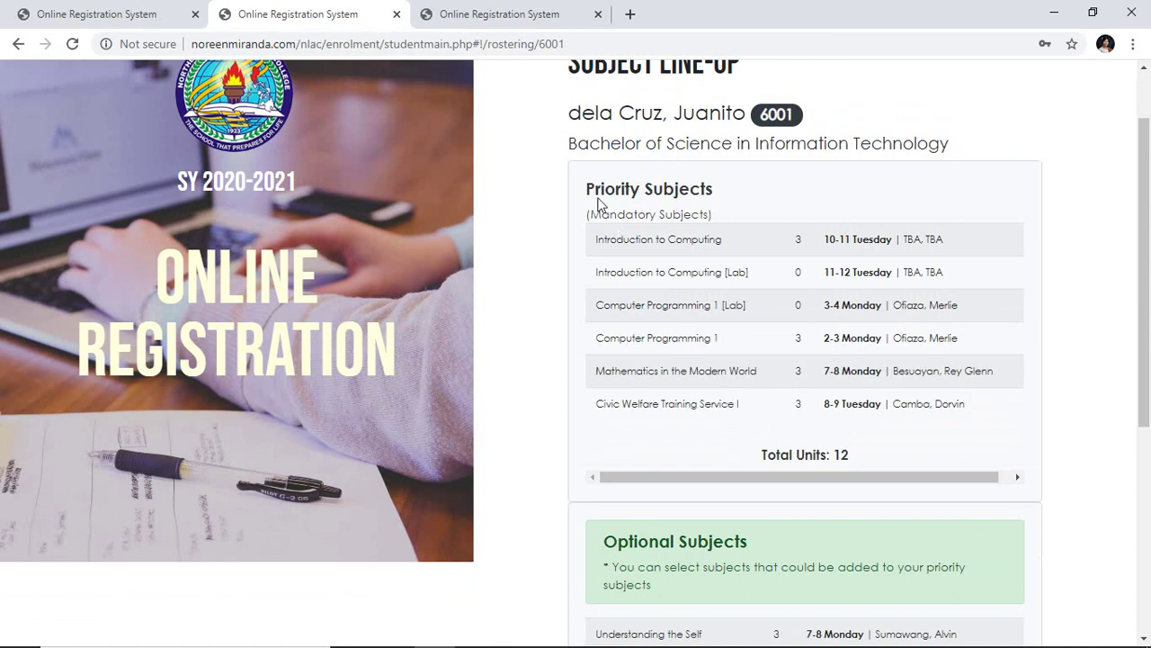
scroll(668, 404, "down", 1)
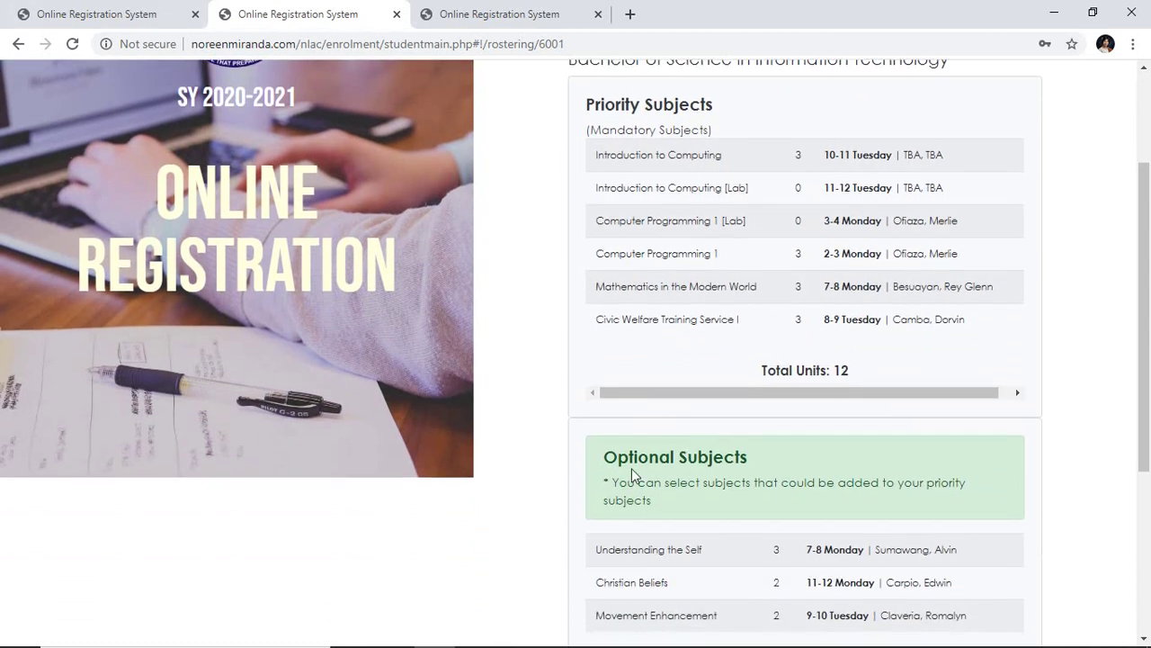
Step: Review the priority subjects, the total units and the note about adding optional subjects on the Subject Line-Up page
scroll(774, 395, "up", 2)
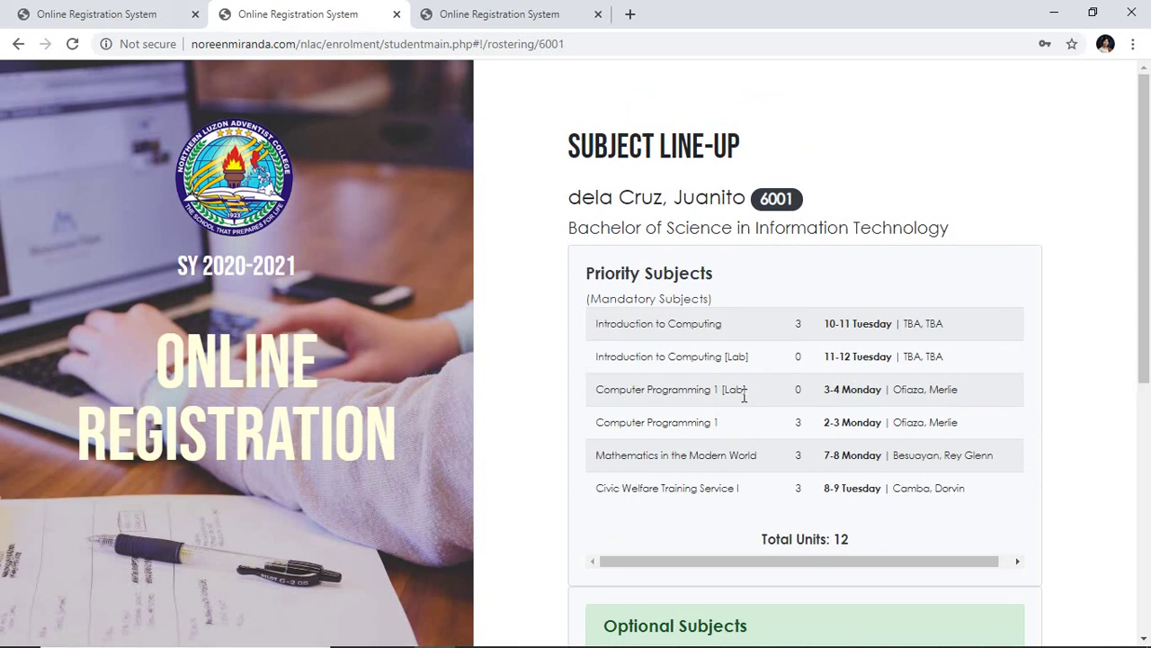
scroll(747, 430, "down", 2)
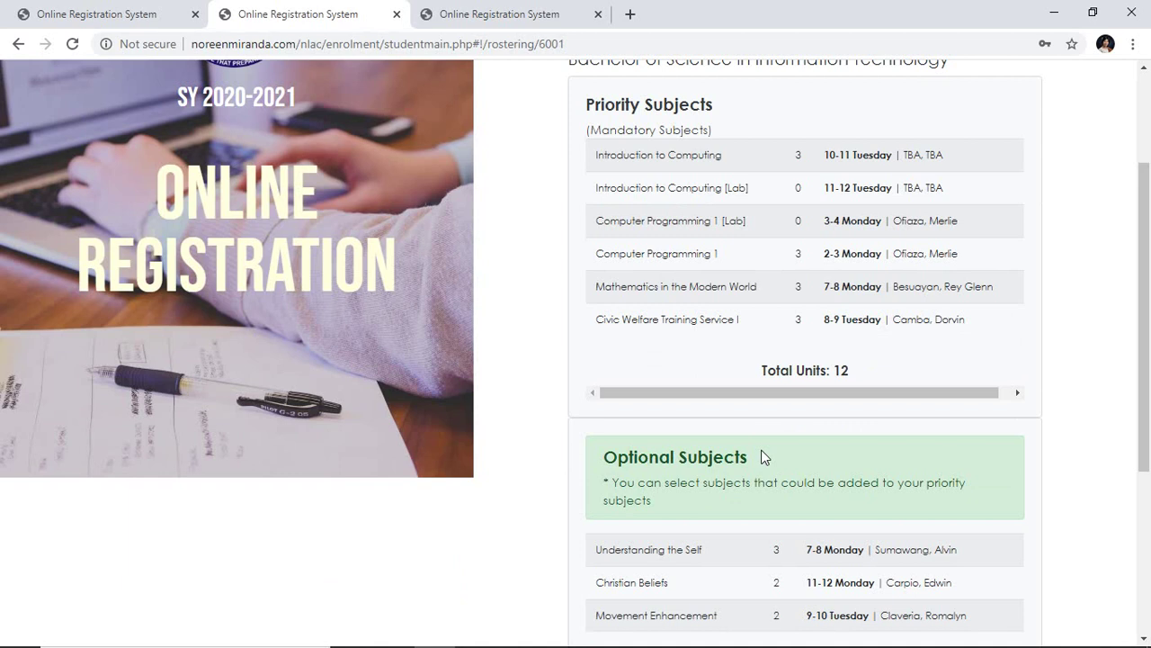
scroll(770, 485, "down", 2)
scroll(773, 475, "up", 1)
scroll(769, 479, "down", 1)
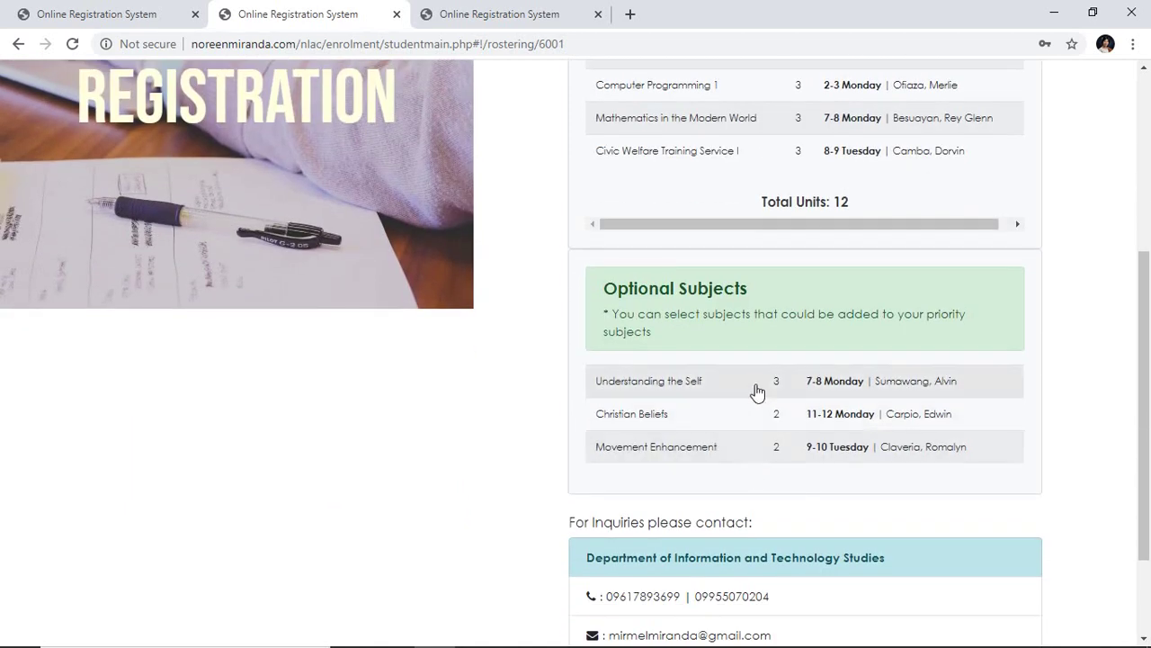
scroll(783, 390, "up", 2)
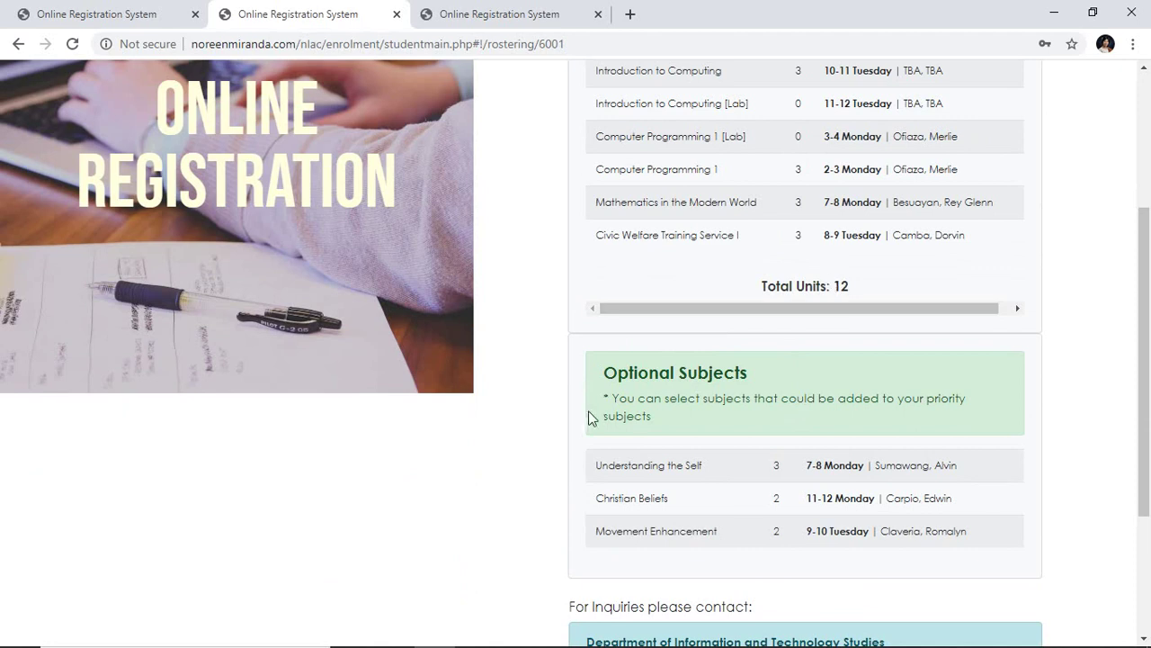
left_click_drag(609, 398, 959, 423)
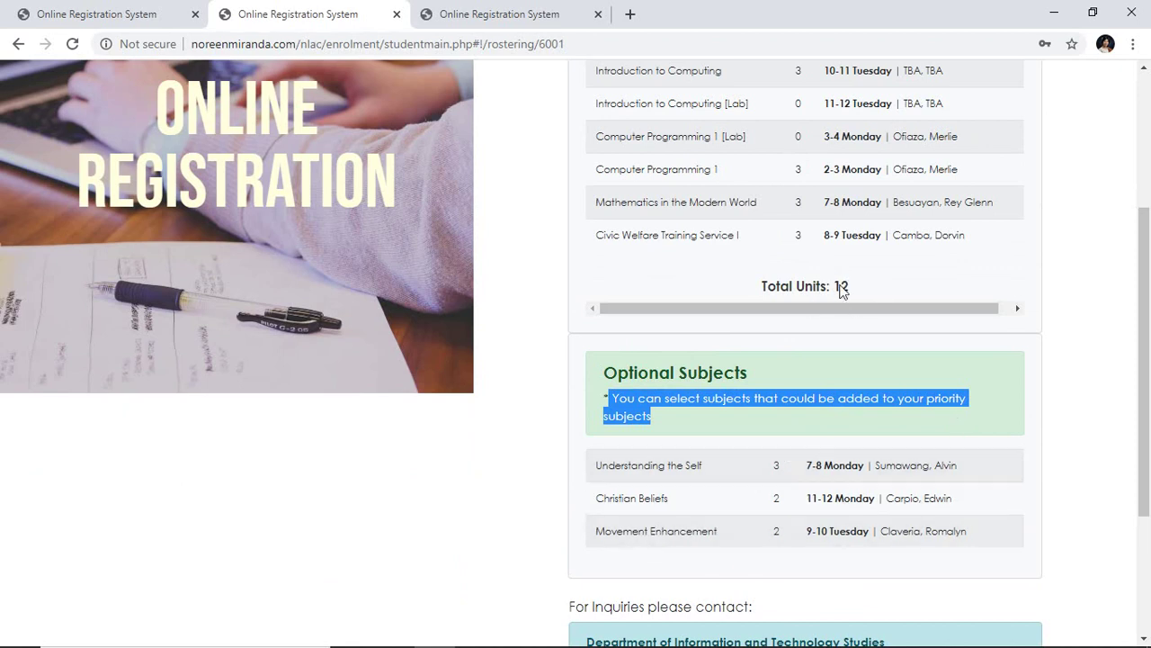
scroll(827, 486, "up", 3)
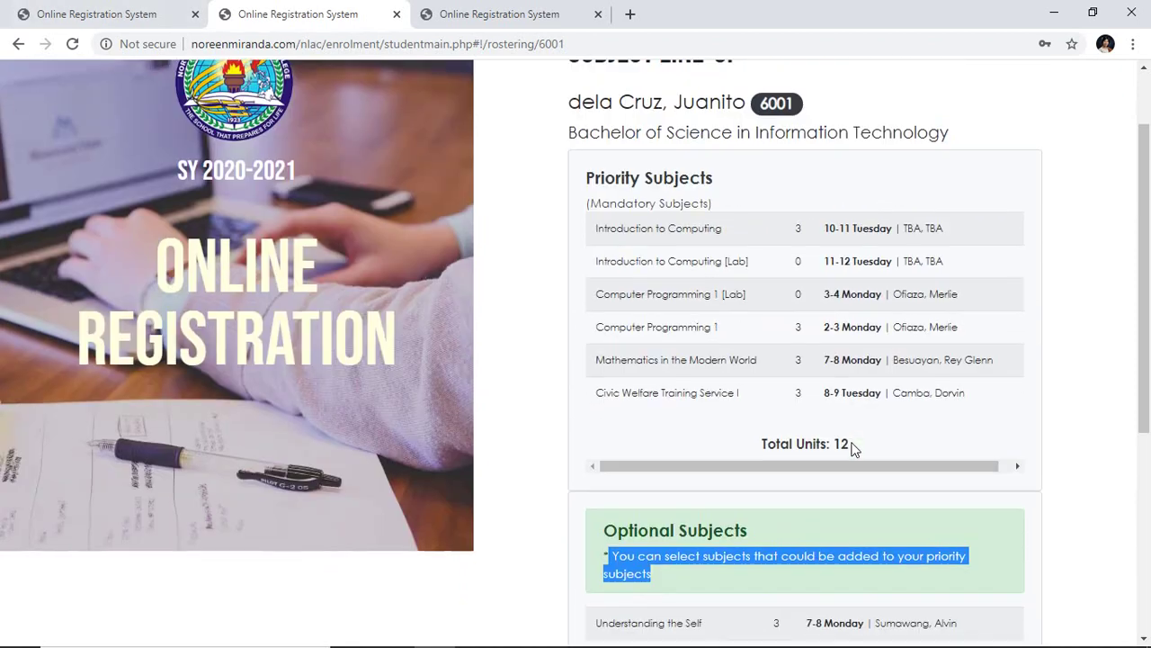
scroll(843, 437, "down", 1)
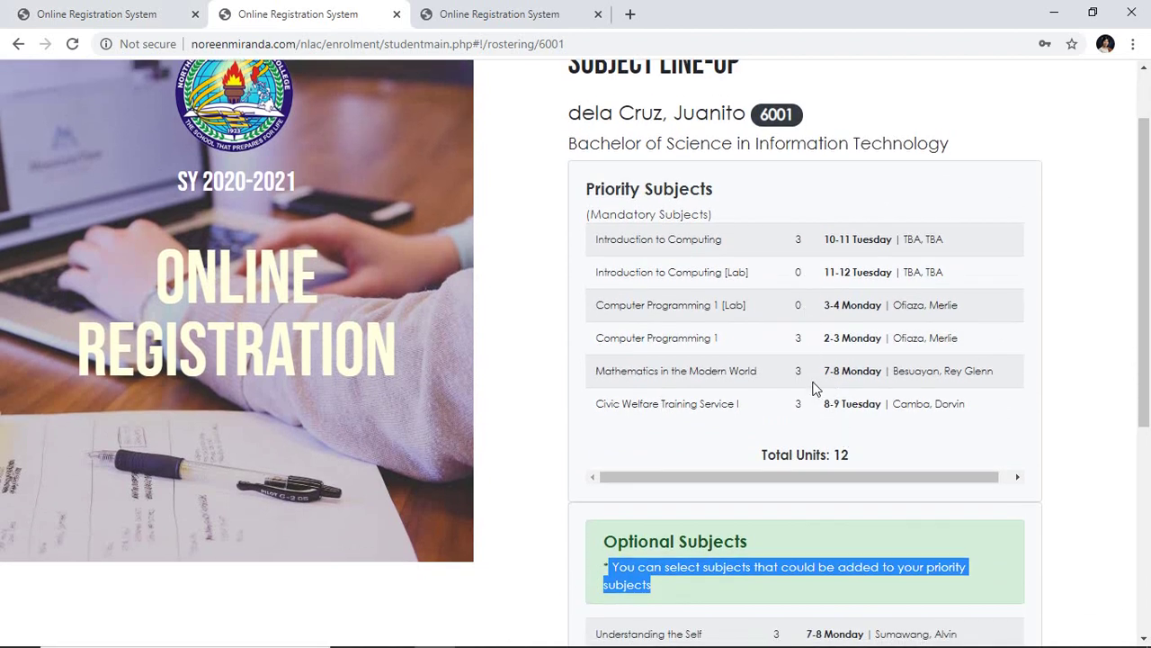
scroll(866, 402, "down", 1)
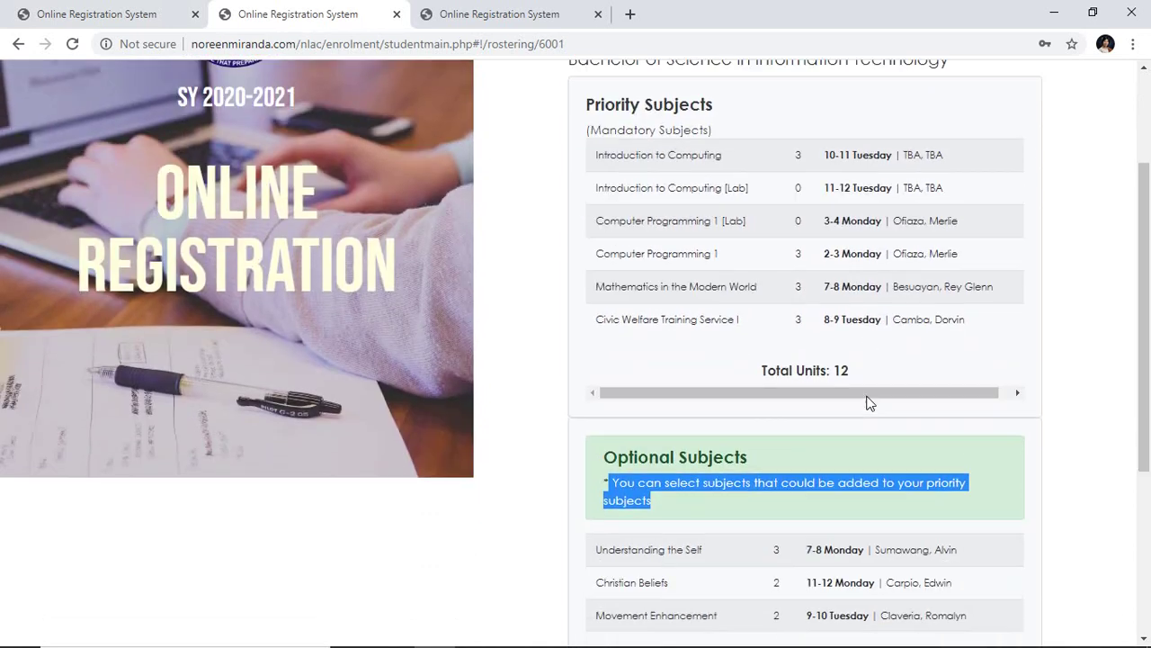
left_click(1066, 441)
Step: Add the optional subjects Understanding the Self and Christian Beliefs to the student's subject line-up
scroll(837, 517, "down", 1)
scroll(841, 495, "down", 1)
scroll(844, 477, "up", 1)
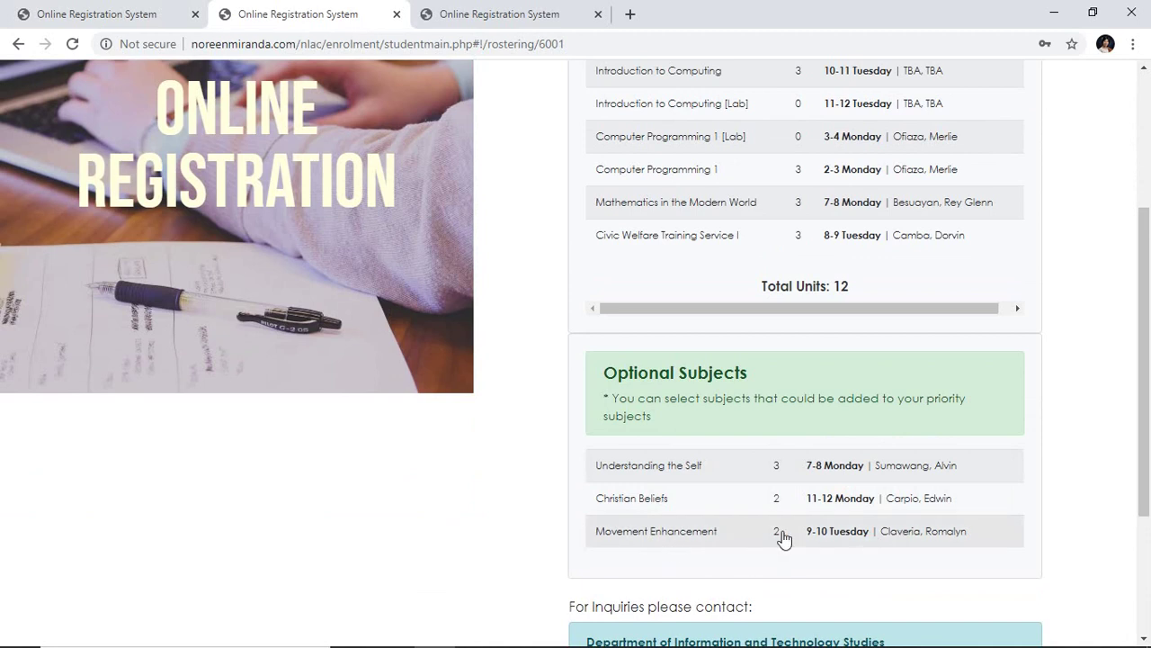
left_click(702, 476)
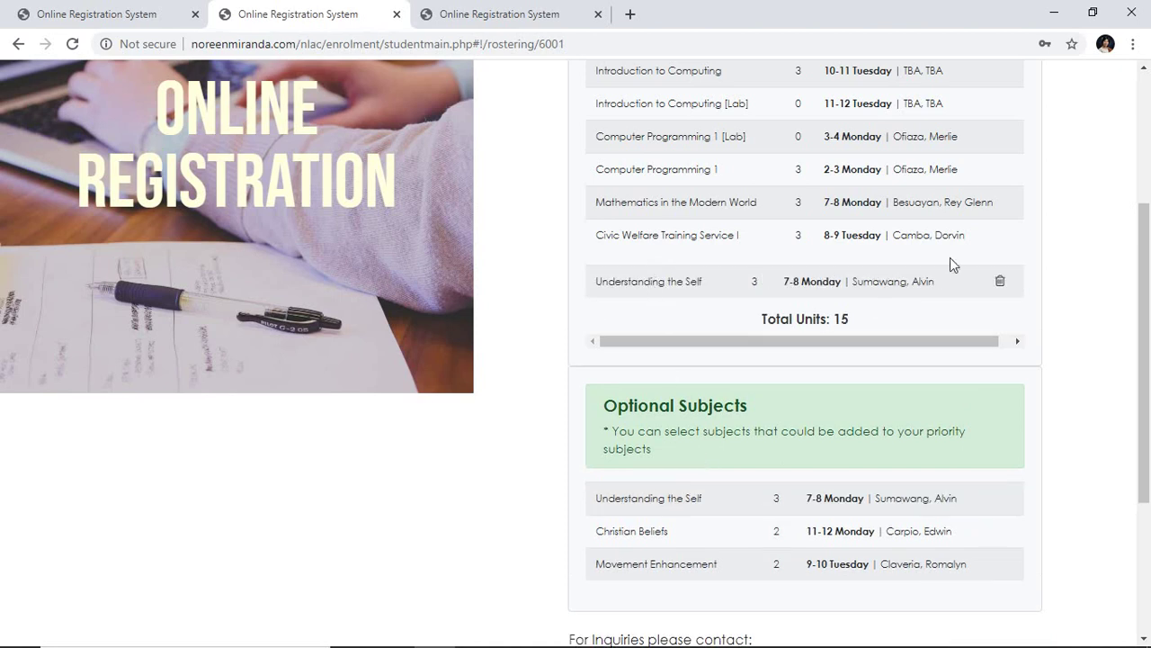
scroll(829, 296, "up", 3)
scroll(815, 296, "down", 3)
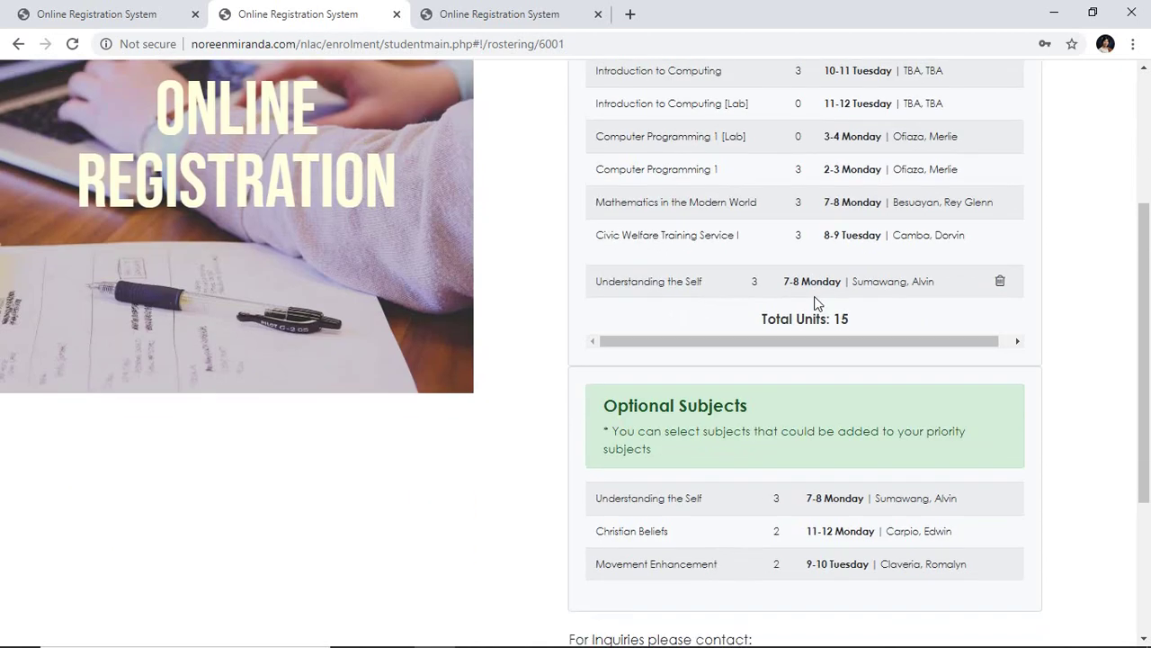
left_click(652, 538)
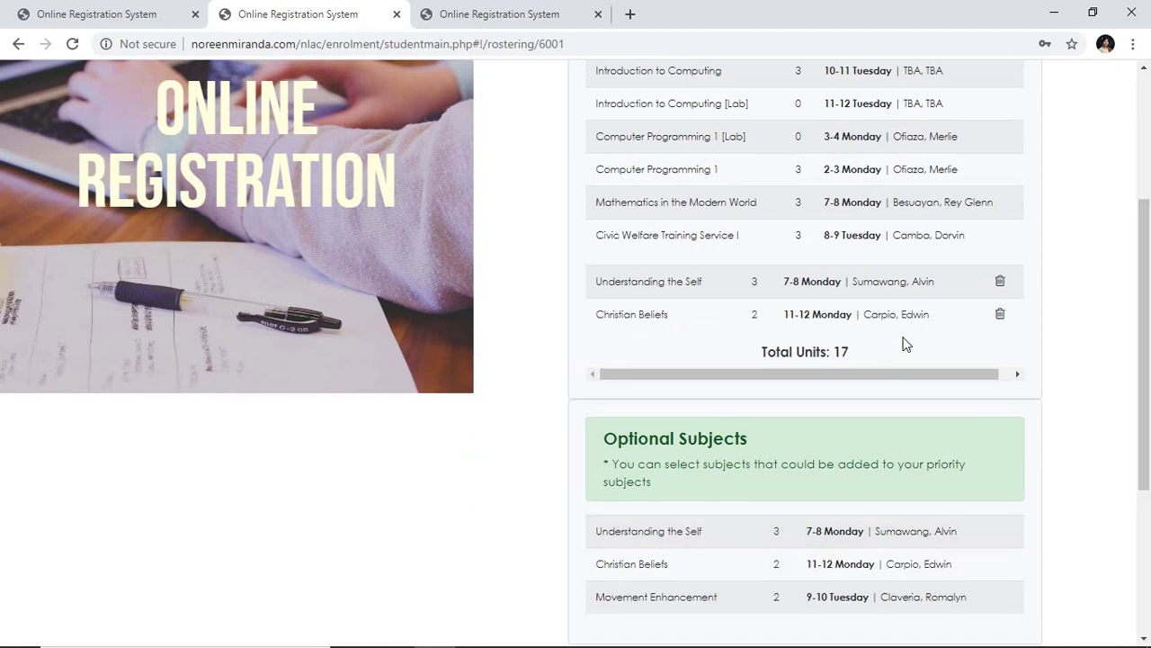
Step: Remove Understanding the Self from the added subjects and add Movement Enhancement instead
left_click(999, 282)
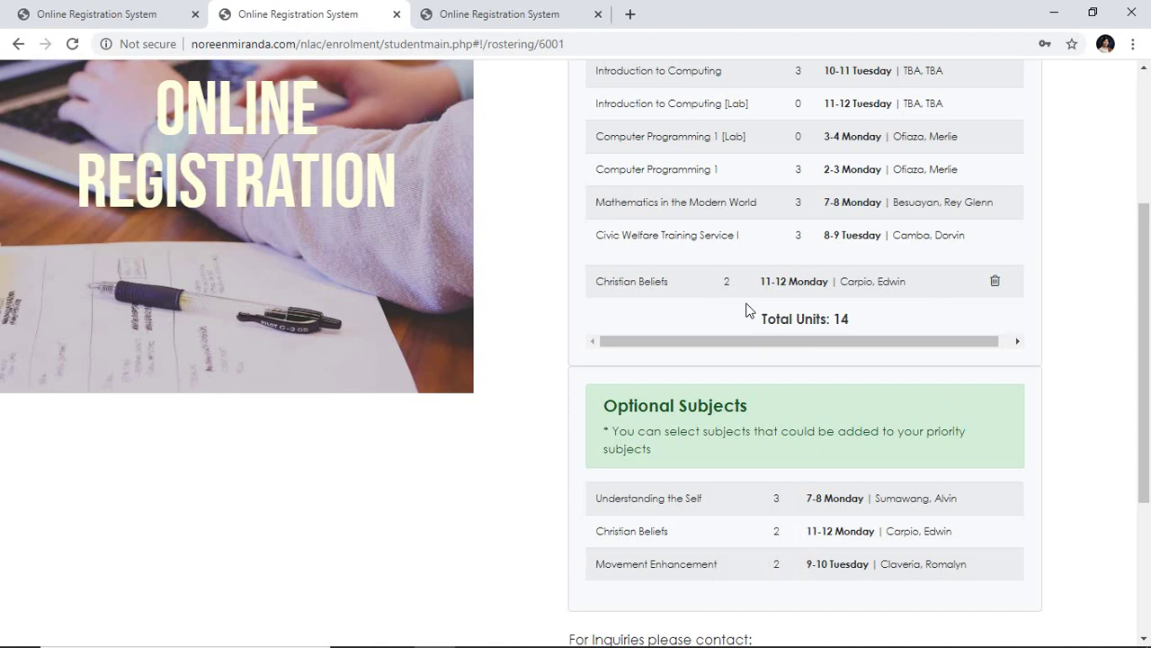
left_click(709, 573)
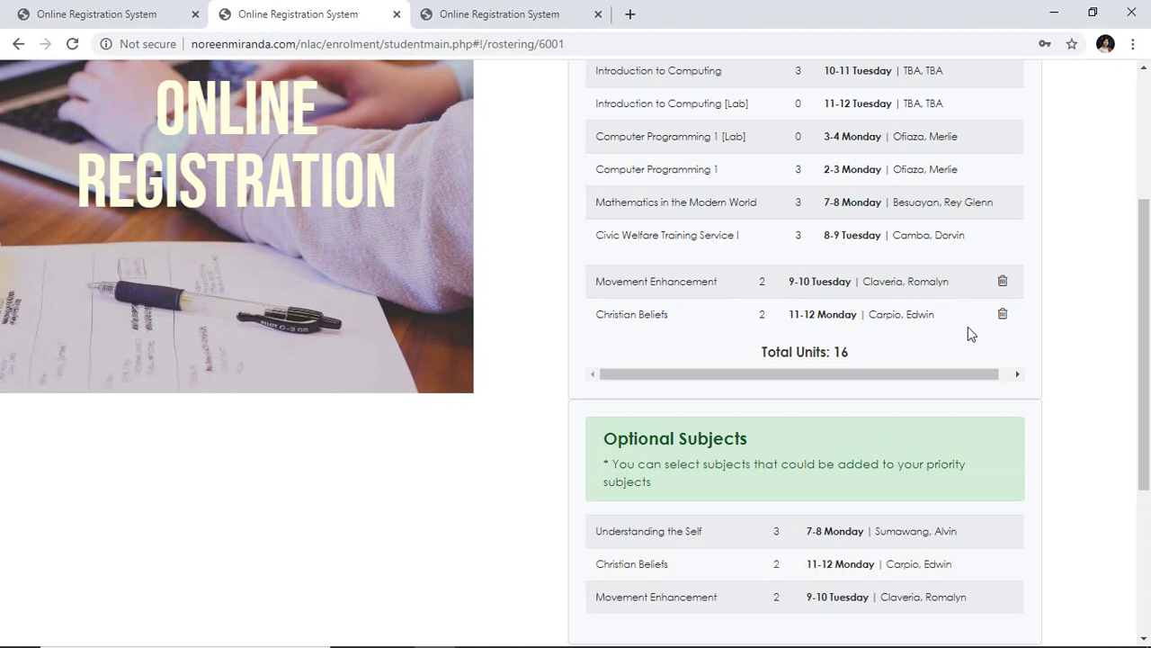
scroll(953, 272, "up", 2)
scroll(956, 272, "up", 1)
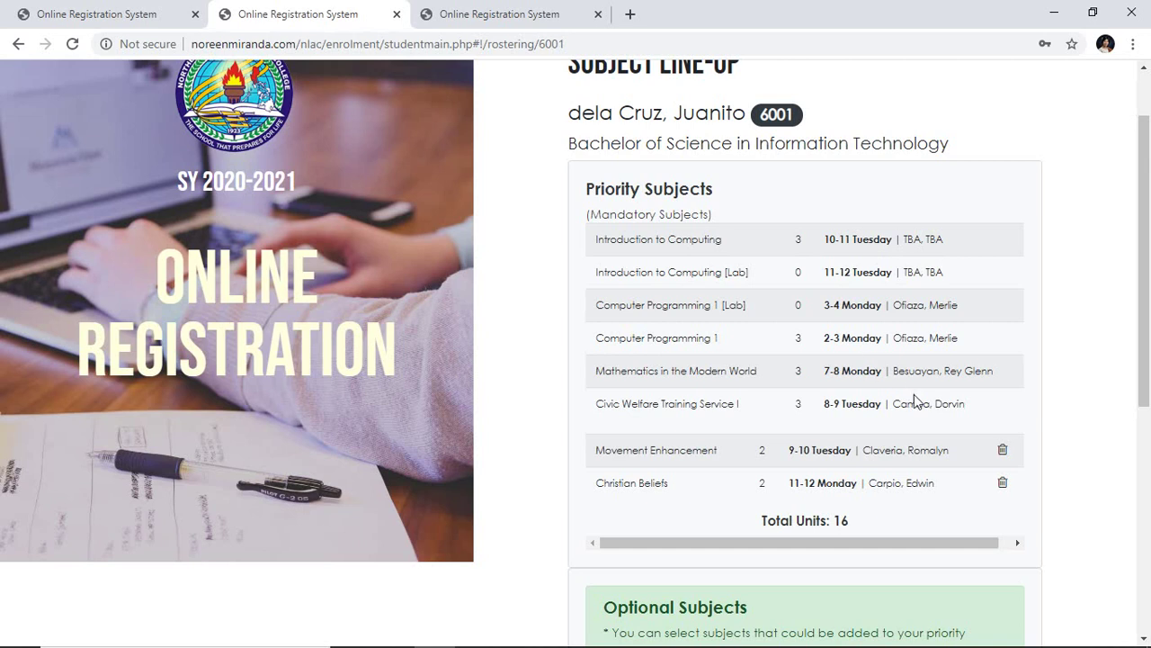
Step: Review the updated subject line-up, its total units and the remaining page content down to the inquiry contacts
scroll(909, 390, "down", 3)
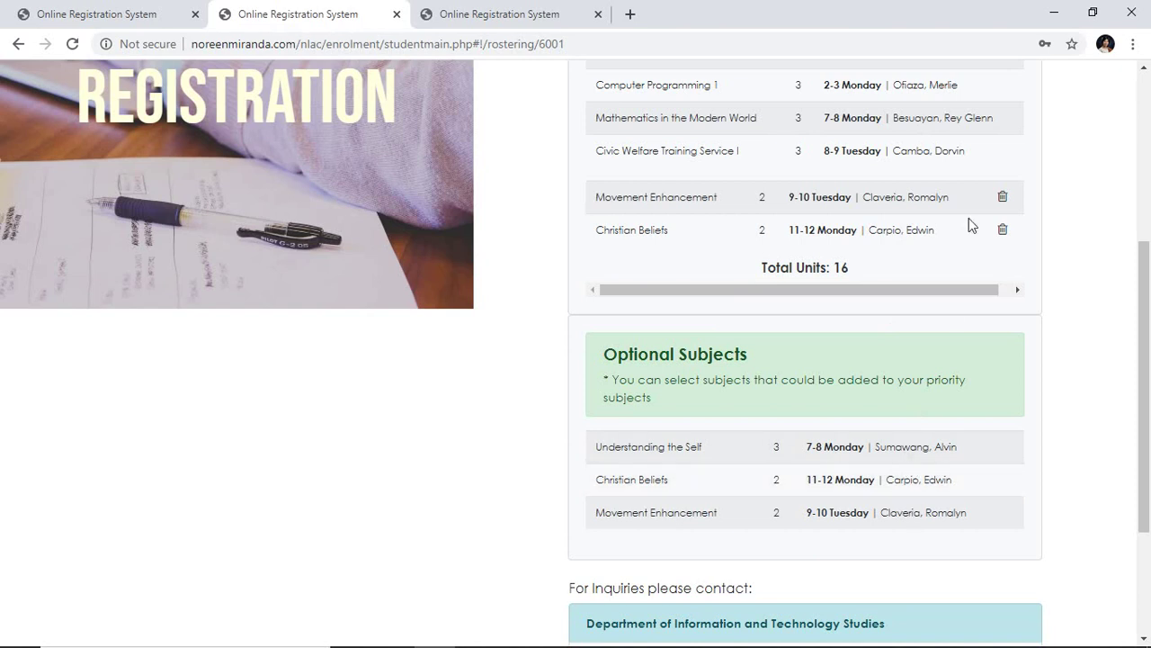
scroll(853, 393, "down", 1)
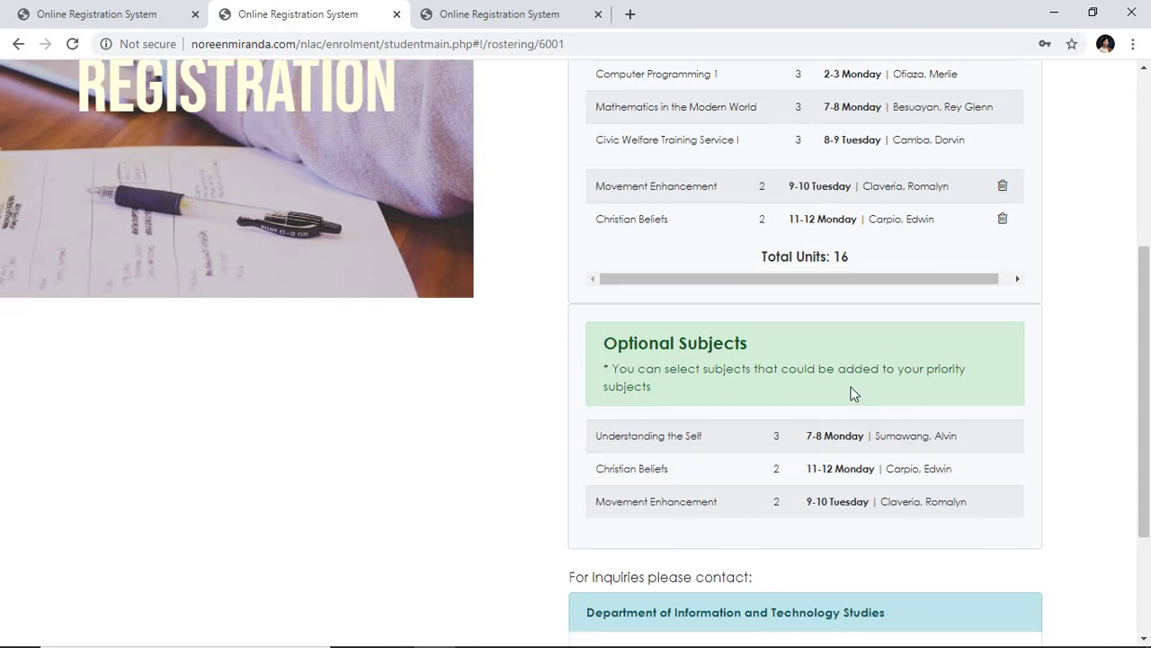
scroll(845, 393, "down", 2)
scroll(858, 393, "up", 3)
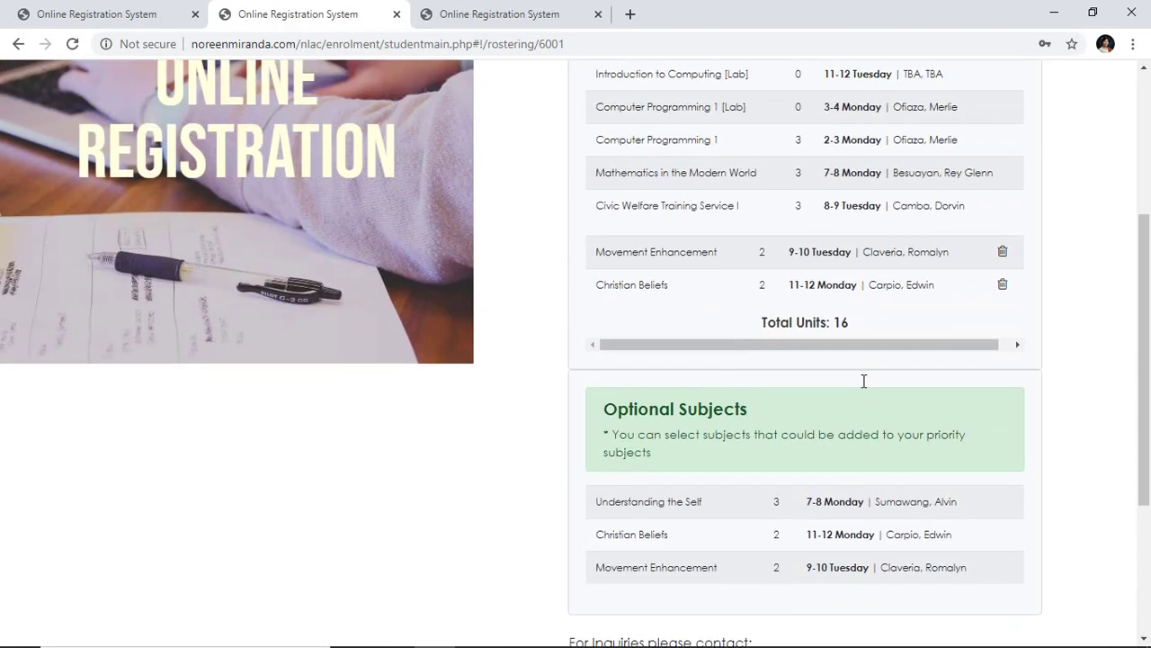
scroll(863, 380, "up", 1)
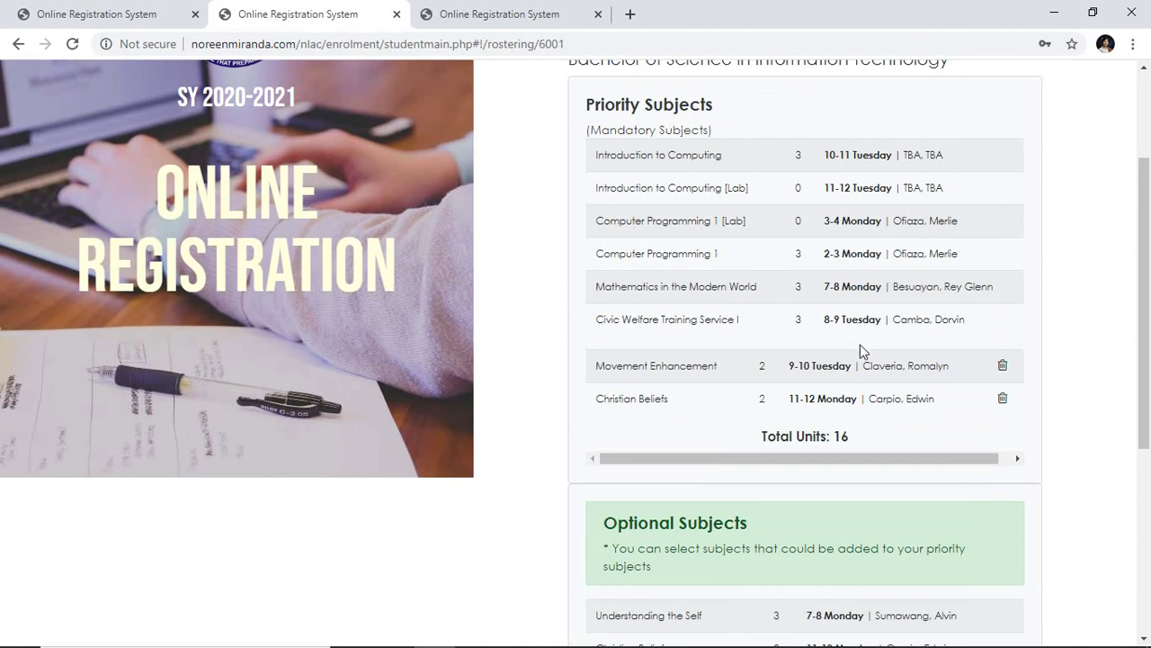
scroll(860, 347, "down", 2)
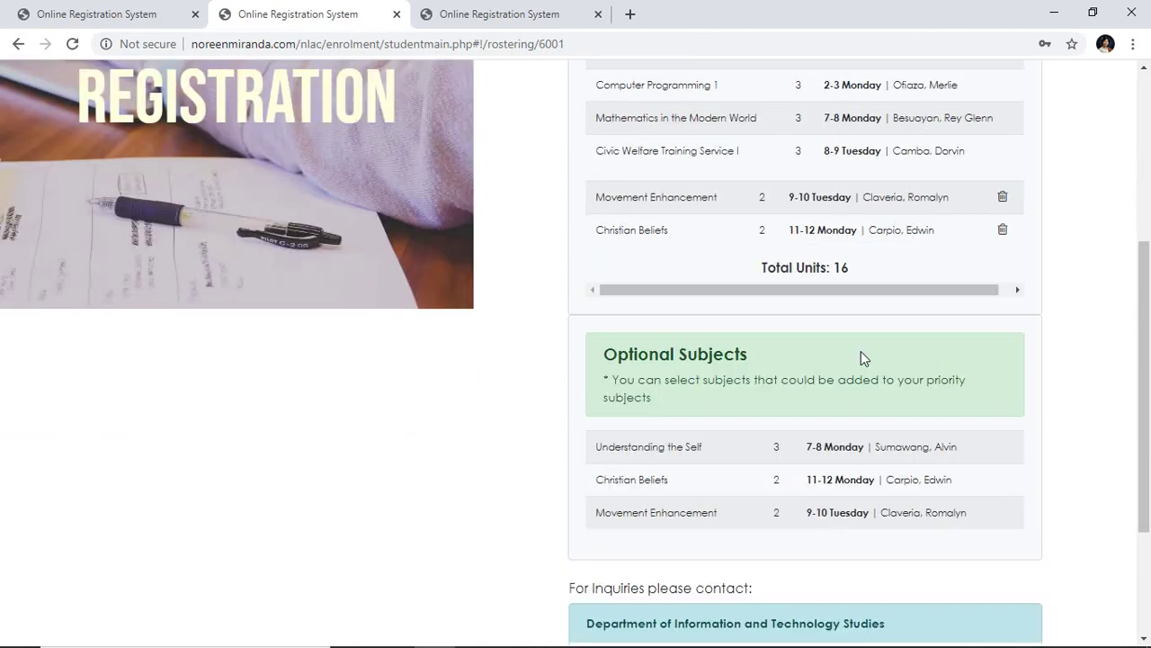
scroll(861, 358, "down", 1)
scroll(856, 371, "up", 1)
scroll(859, 367, "down", 1)
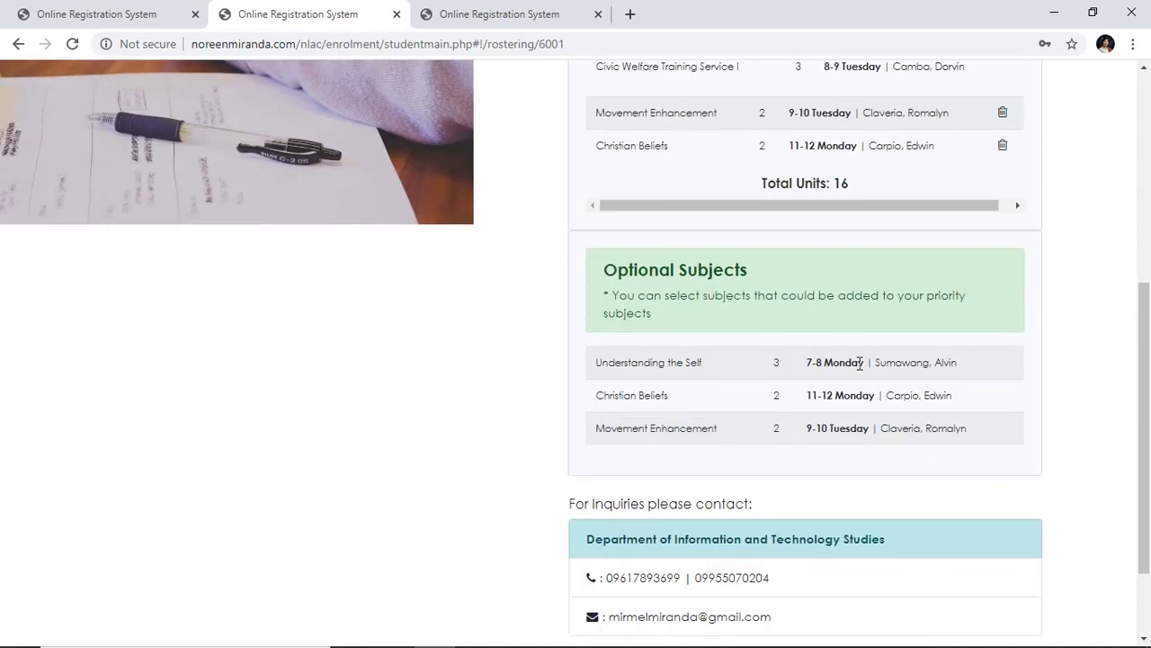
Step: Finalize the subject line-up as done and open the student's assessment from the enrolment procedure list
scroll(861, 368, "down", 1)
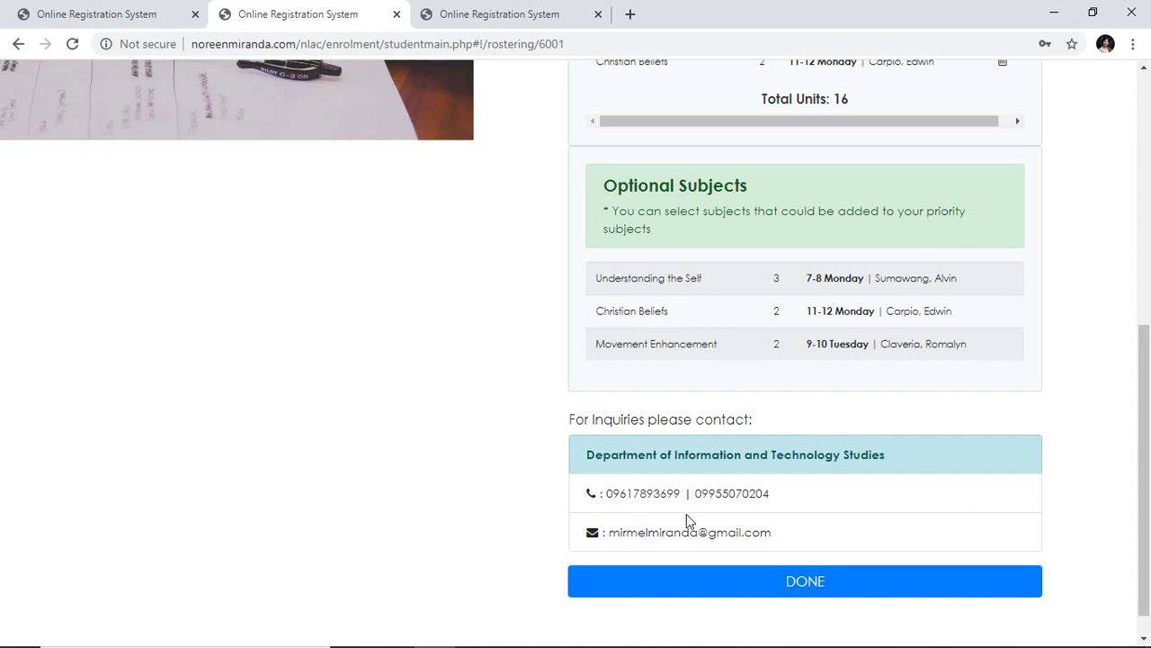
left_click(835, 591)
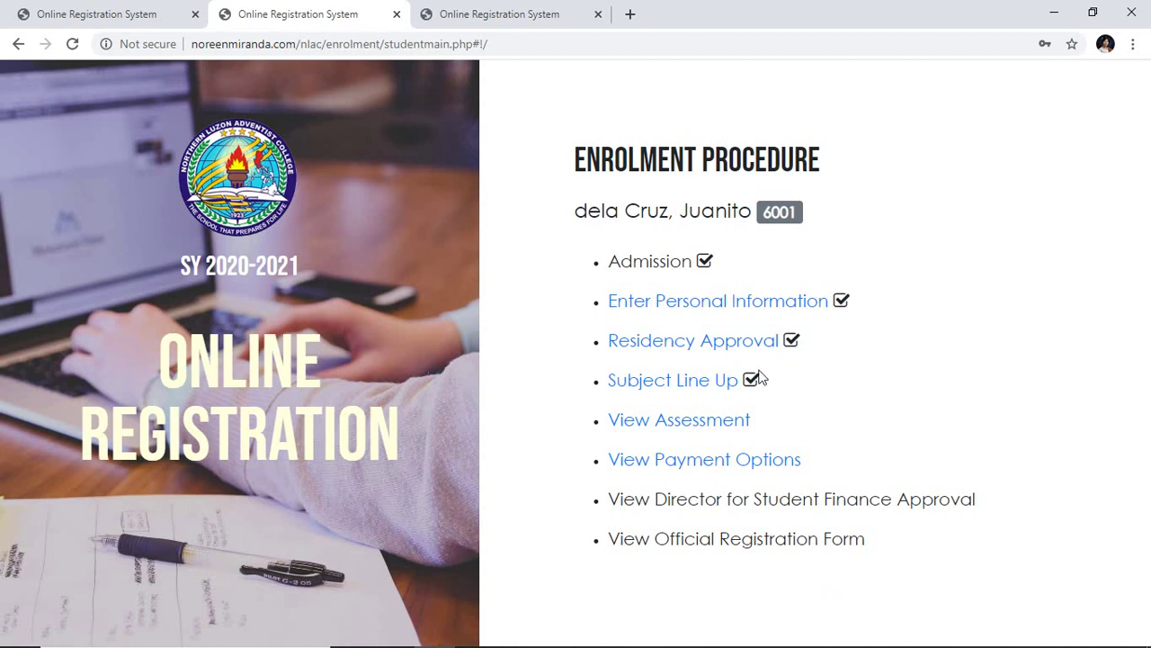
left_click(698, 423)
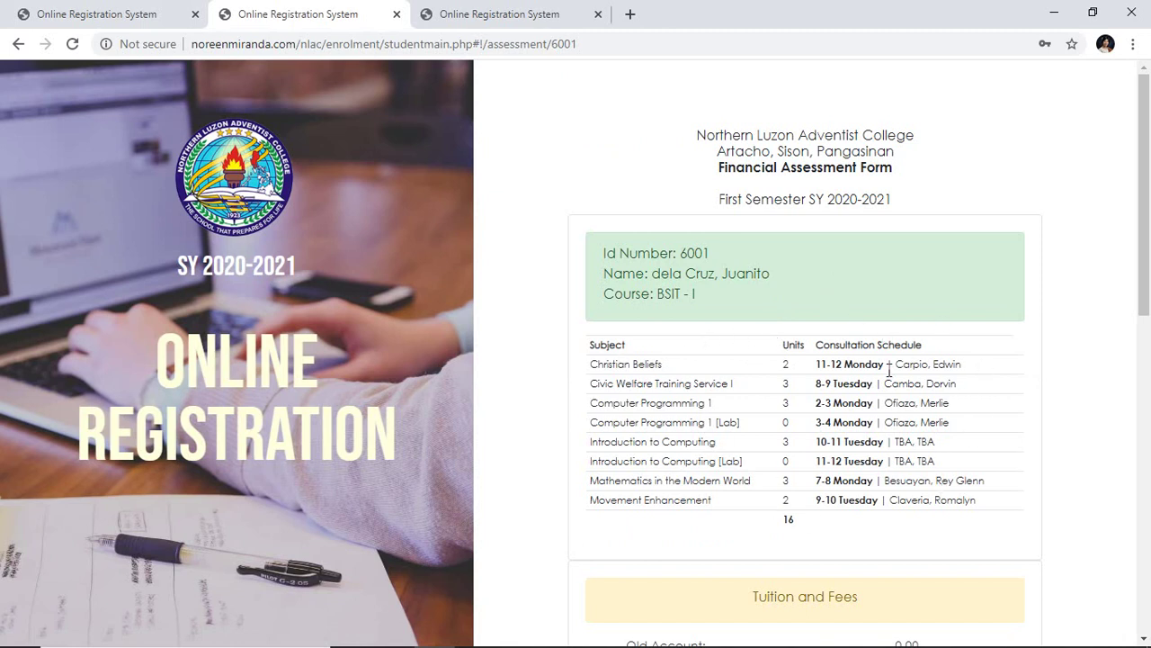
Step: Examine the Financial Assessment Form's tuition and fees, the fees for foreign students, the total and the down payment
scroll(871, 377, "down", 4)
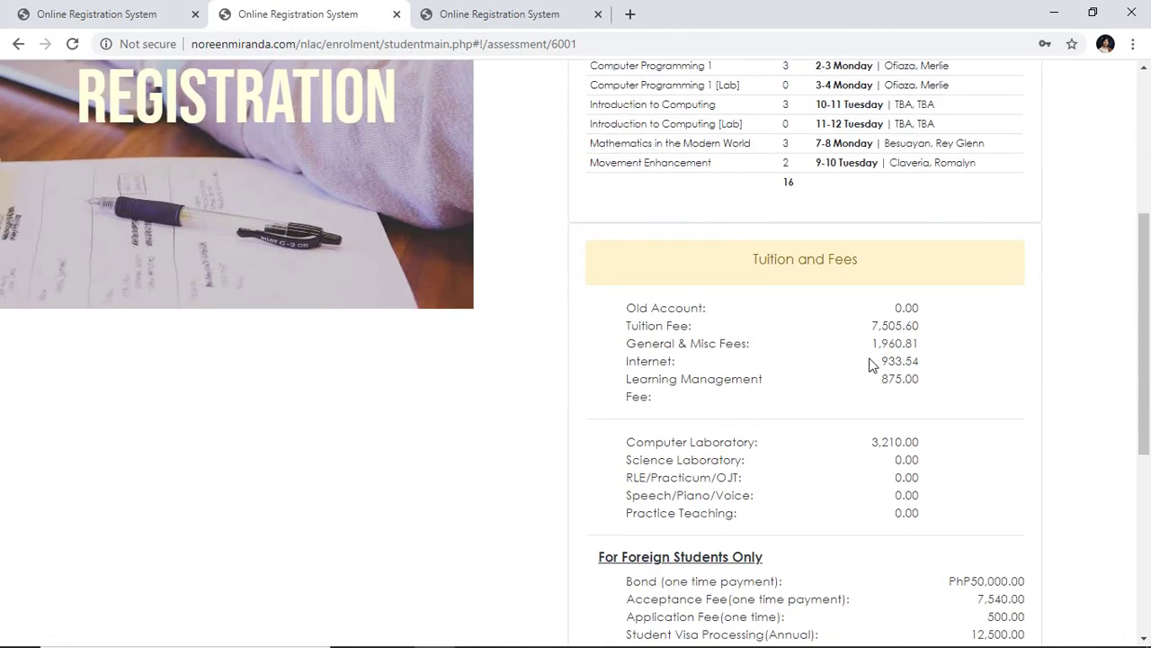
scroll(805, 441, "down", 1)
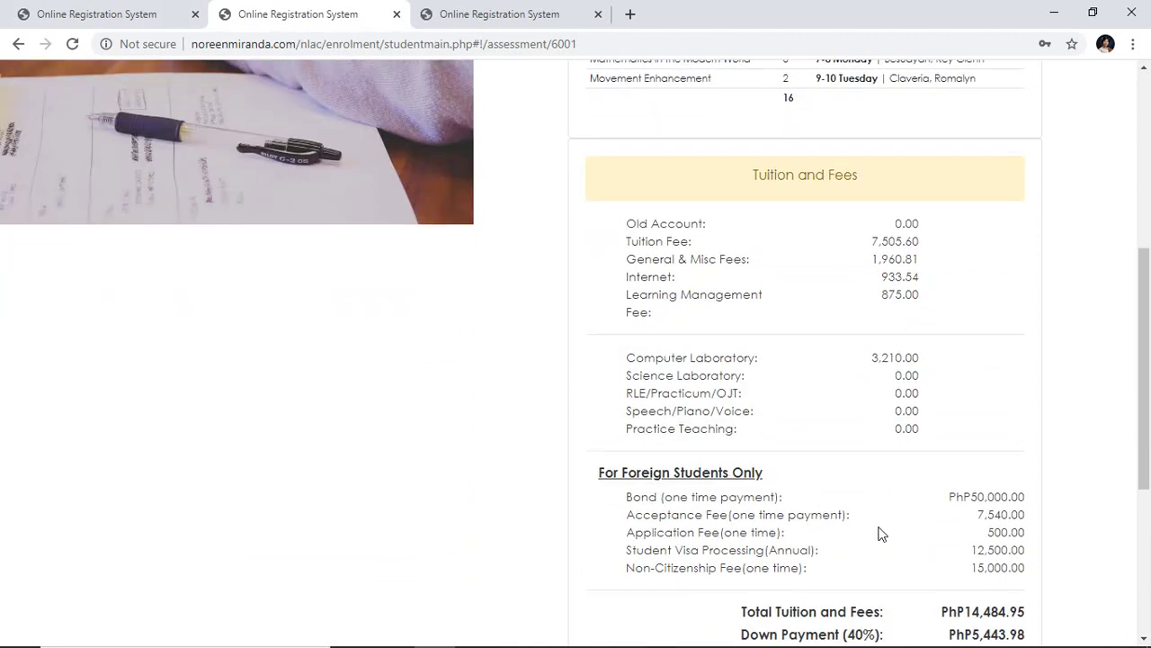
scroll(879, 533, "down", 4)
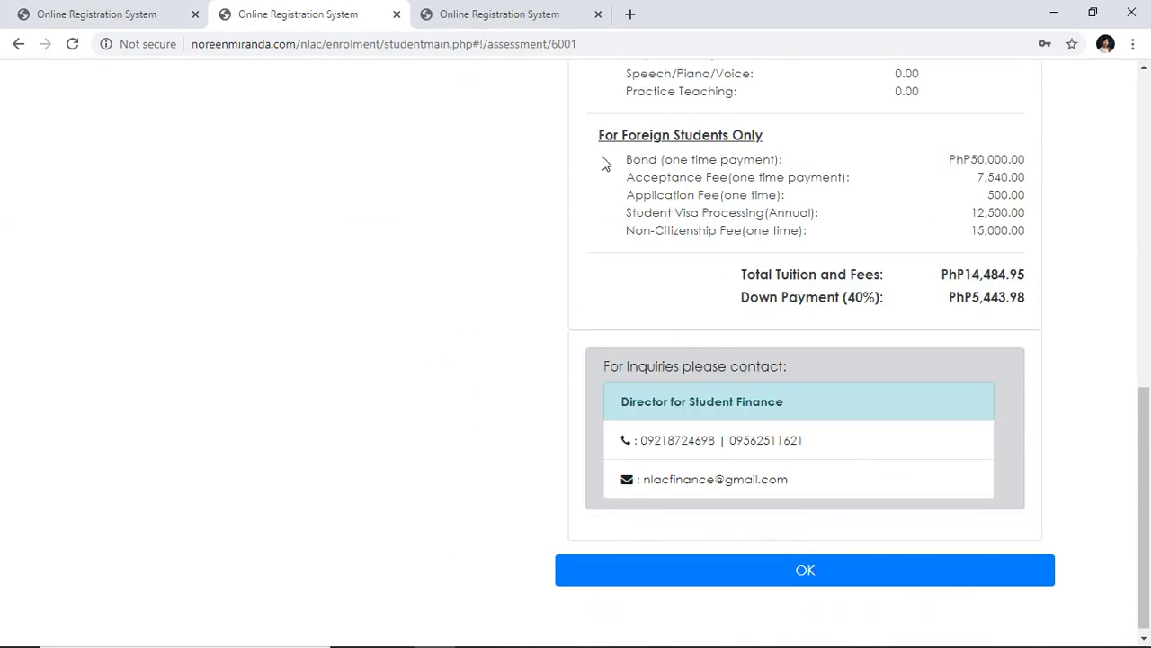
left_click_drag(597, 131, 1026, 214)
scroll(899, 288, "down", 1)
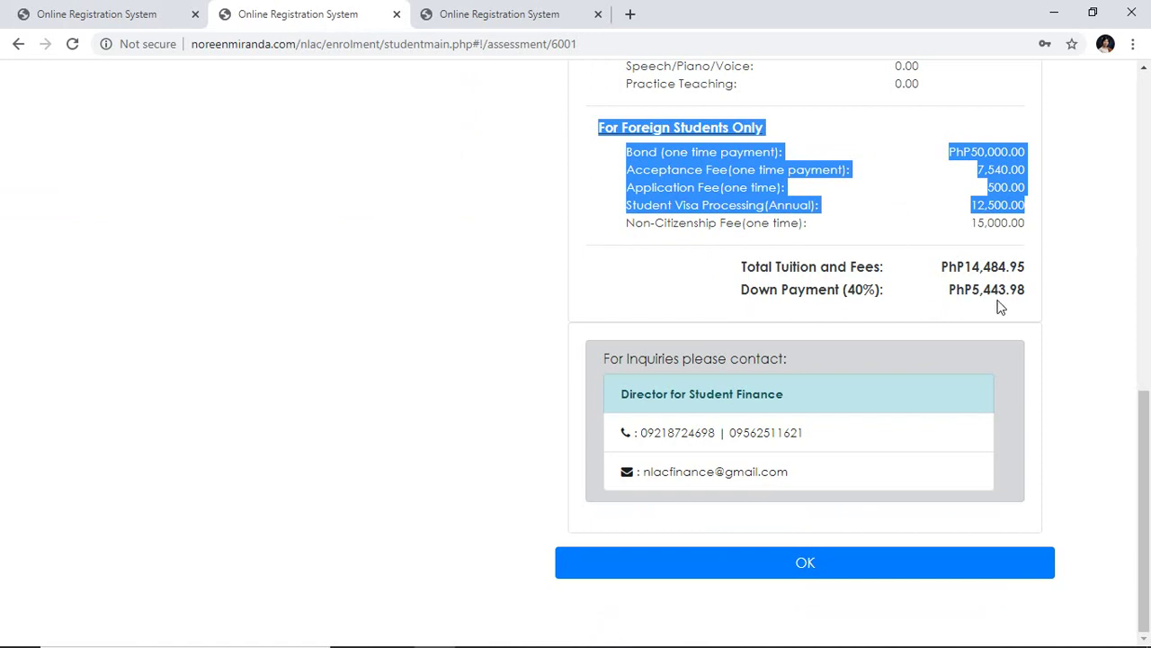
scroll(961, 331, "up", 3)
scroll(961, 331, "down", 2)
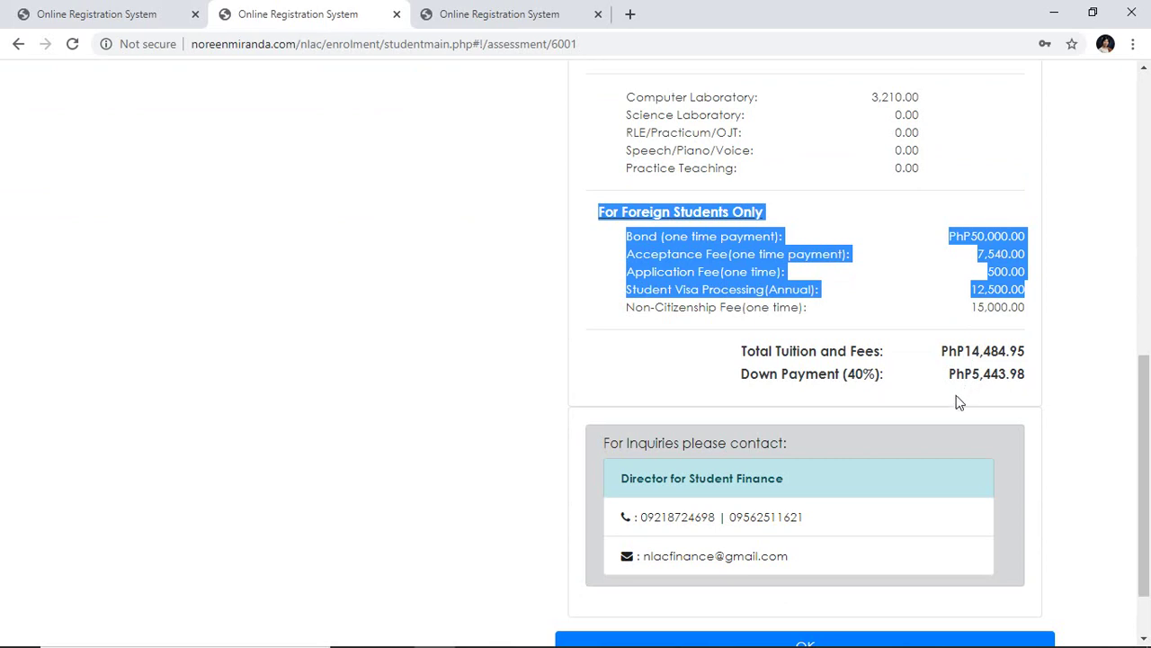
scroll(866, 468, "down", 1)
scroll(894, 459, "up", 3)
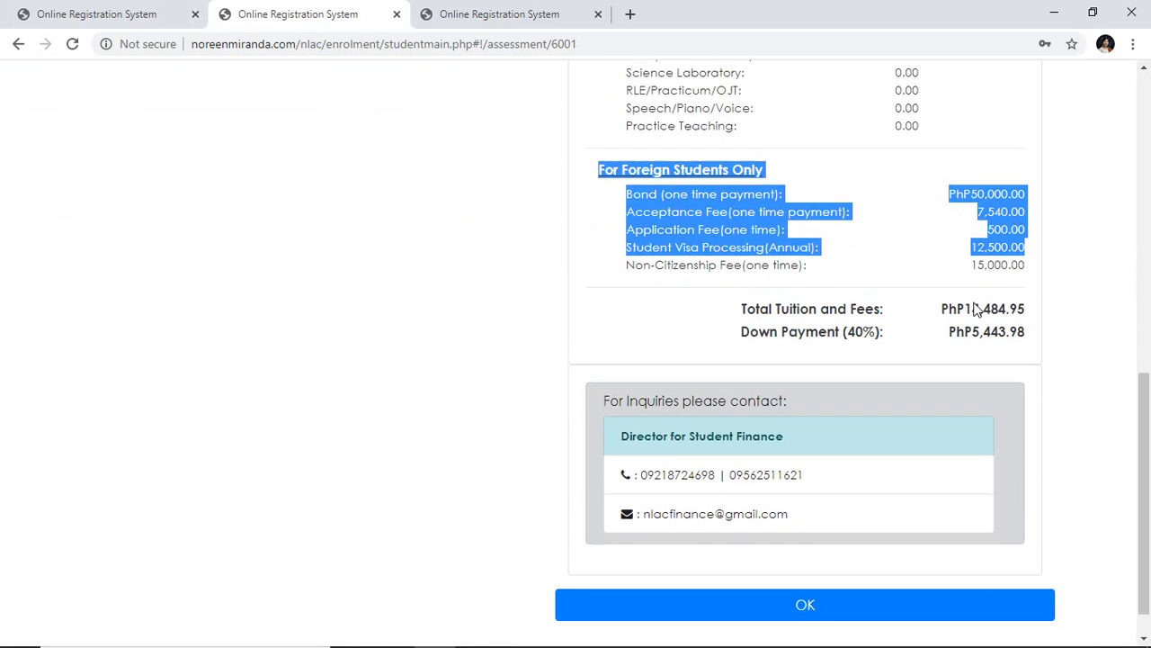
scroll(977, 310, "down", 2)
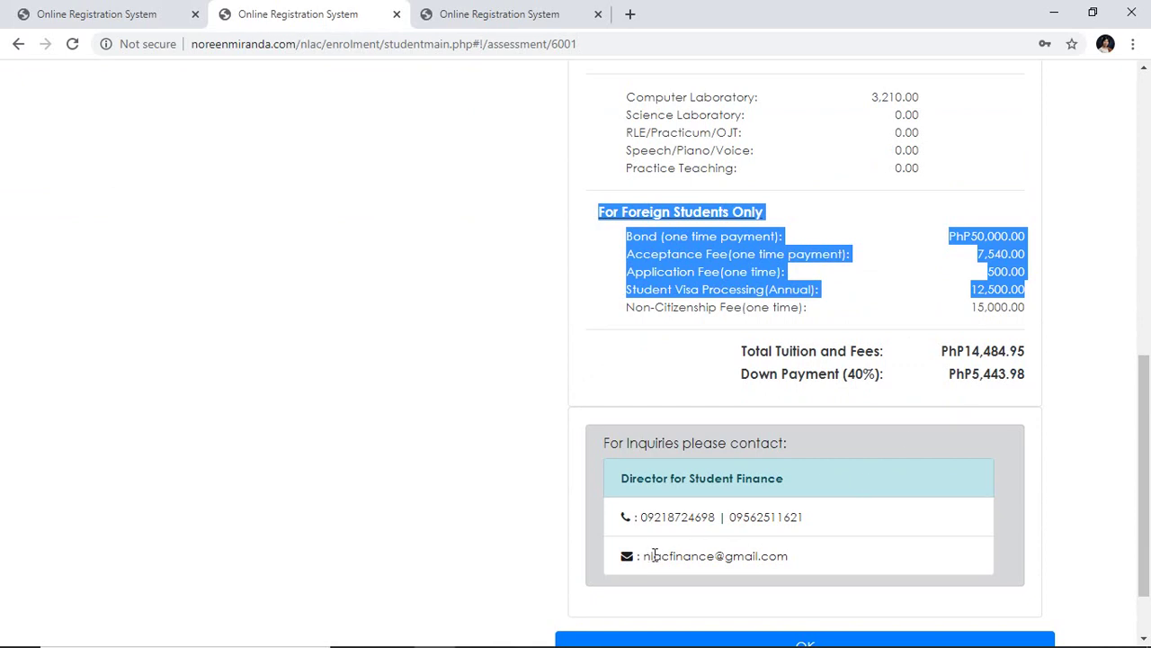
Step: Highlight the Director for Student Finance's inquiry e-mail address on the assessment form
left_click_drag(801, 560, 642, 559)
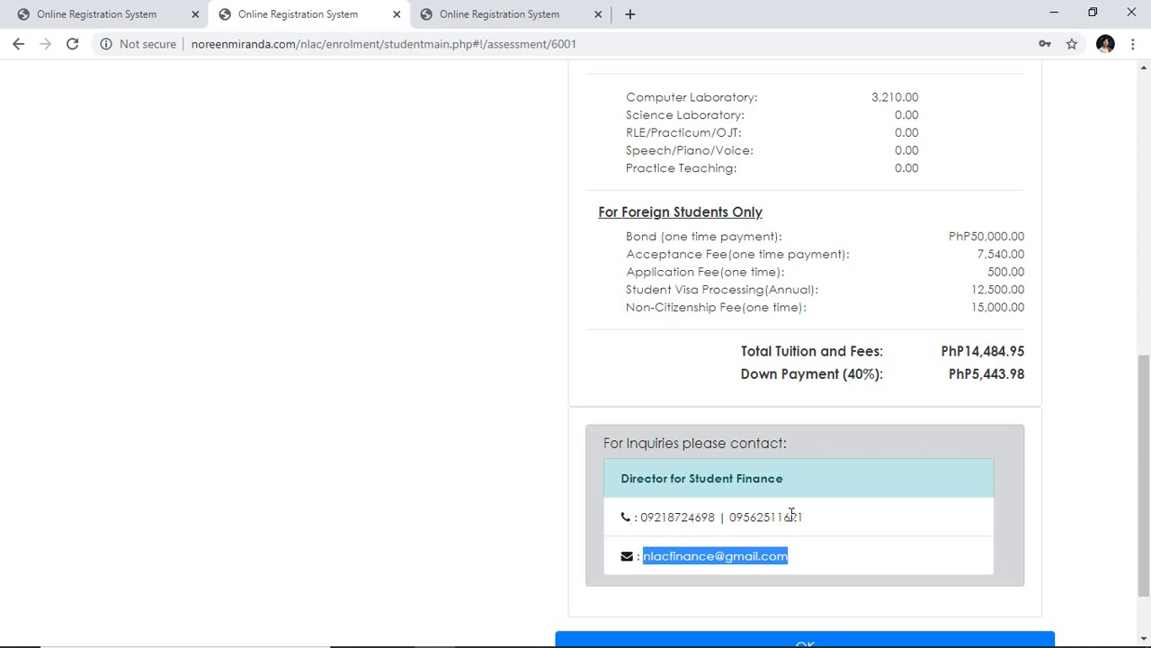
scroll(845, 503, "up", 1)
scroll(848, 504, "down", 2)
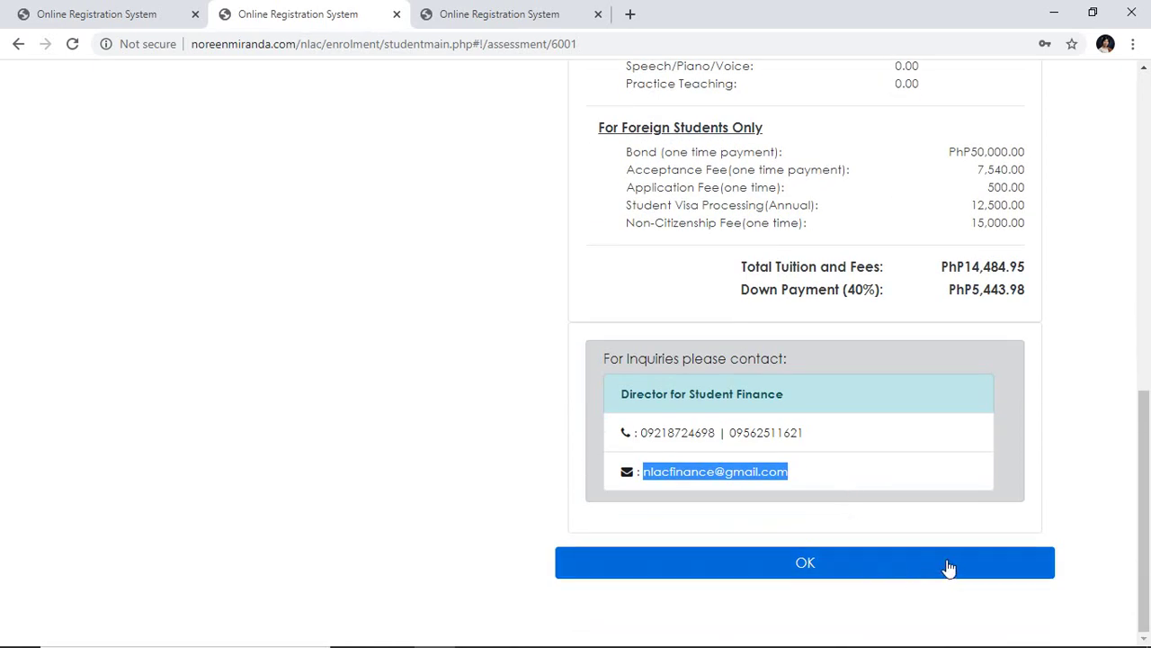
Step: Close the assessment form and open the payment options from the enrolment procedure list
left_click(825, 566)
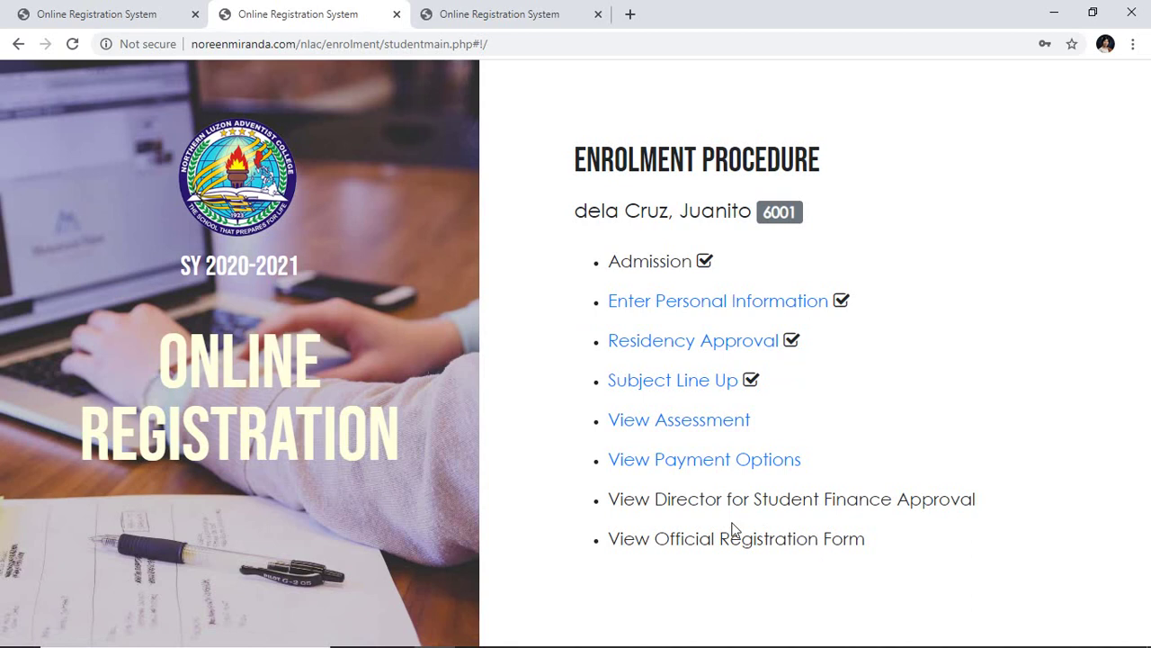
left_click(685, 469)
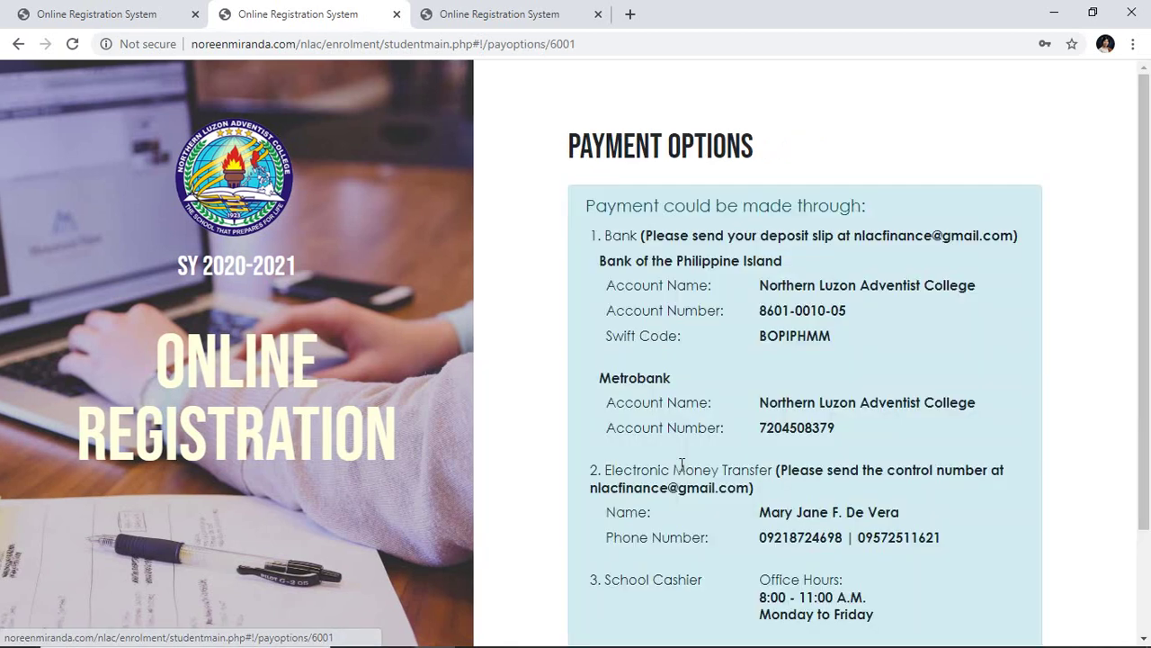
Step: Examine the payment options, highlighting the electronic money transfer recipient's name and phone numbers, and return to the enrolment procedure list
scroll(761, 405, "down", 2)
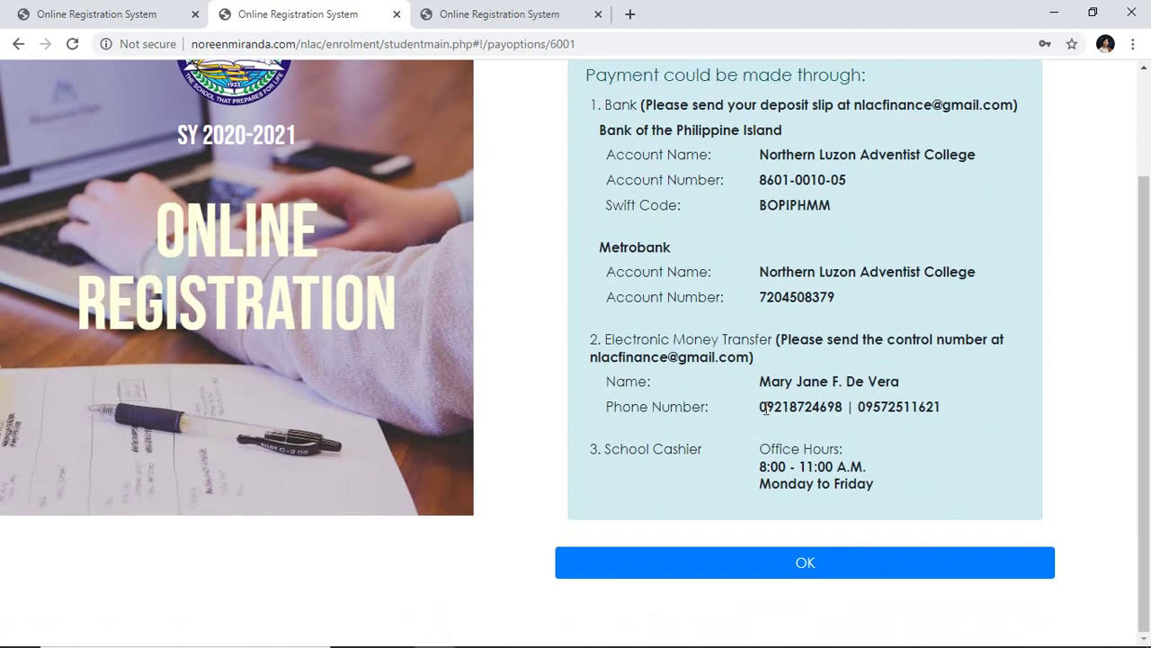
scroll(766, 407, "up", 2)
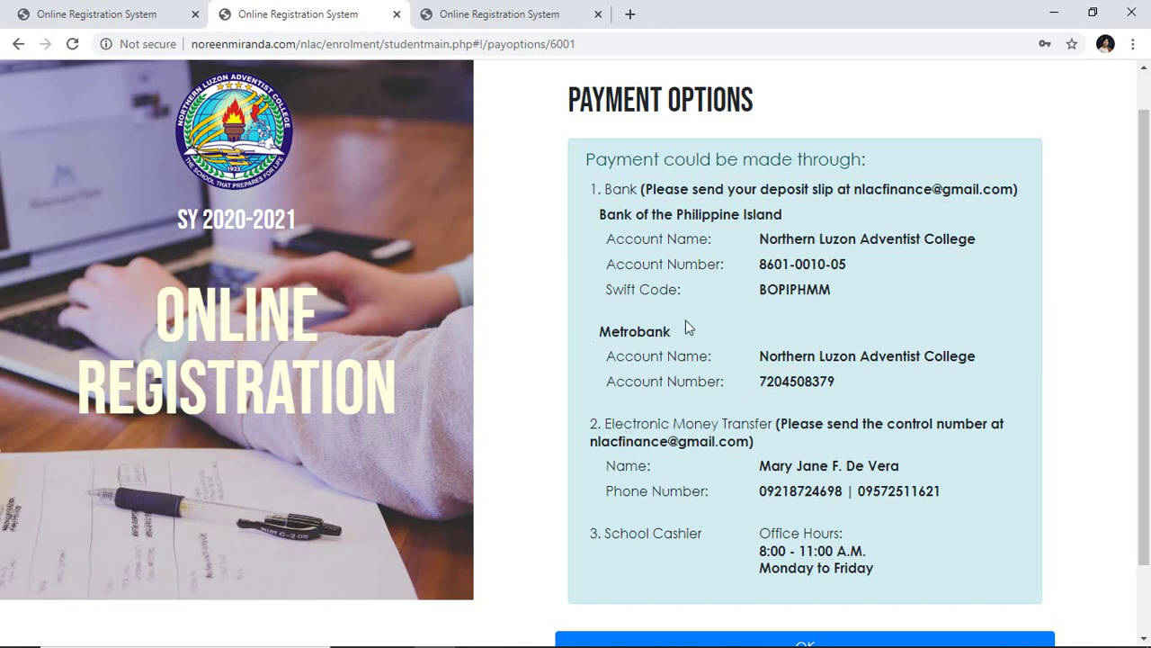
left_click_drag(907, 468, 864, 467)
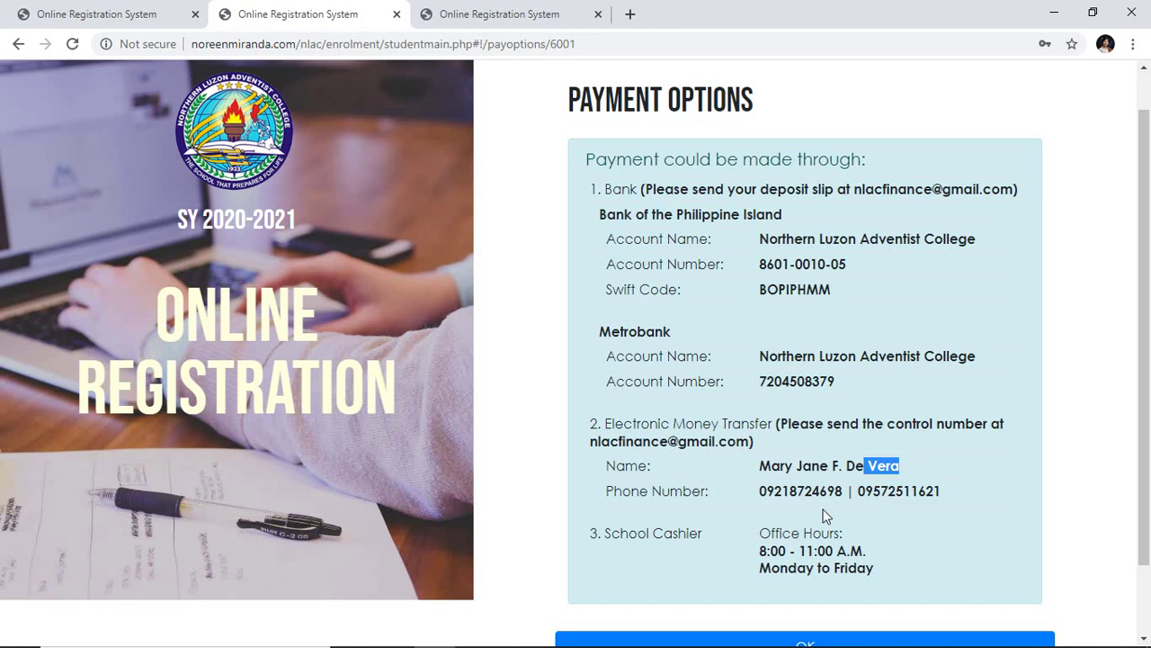
left_click(689, 468)
left_click_drag(948, 501, 758, 500)
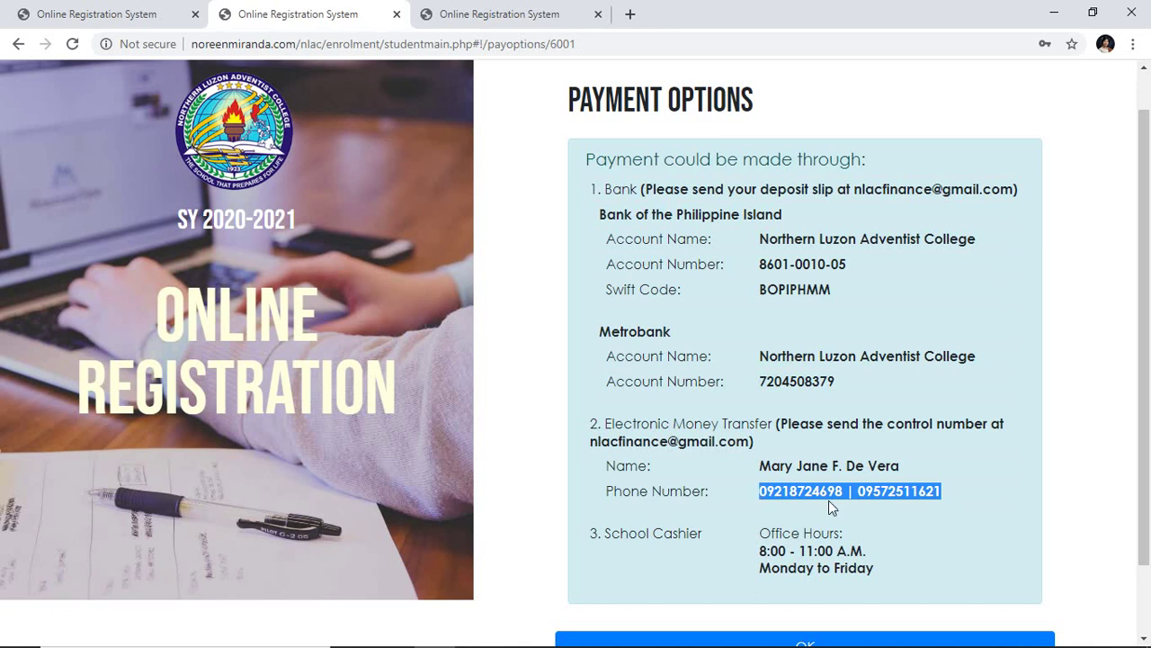
left_click(993, 503)
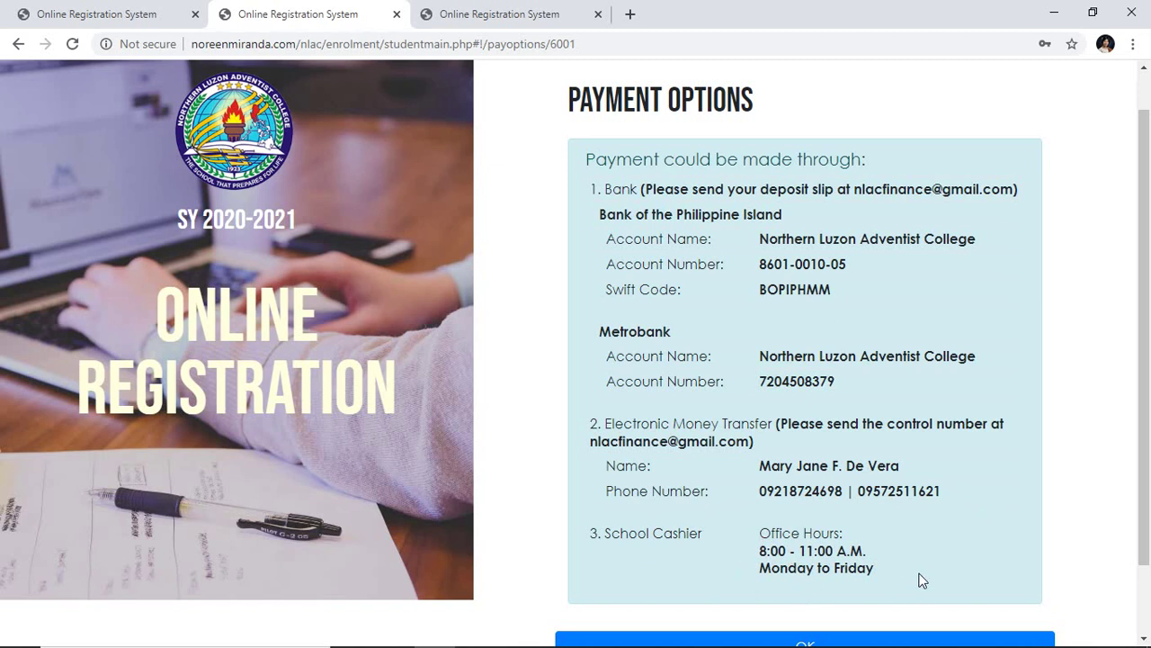
scroll(921, 577, "down", 1)
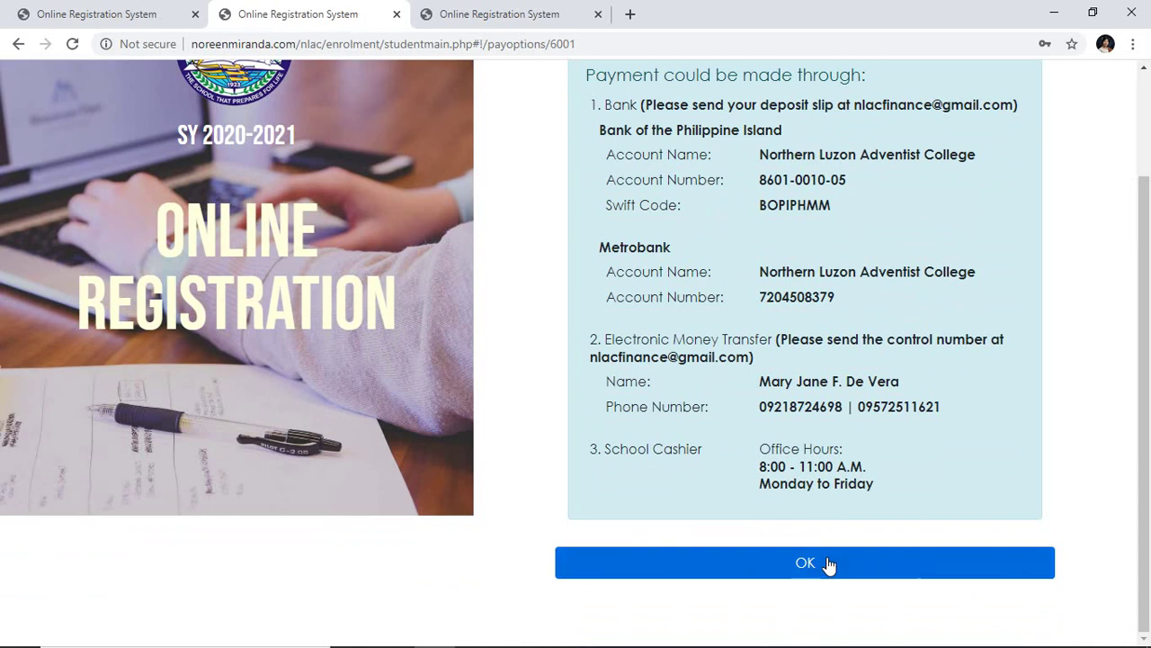
left_click(828, 565)
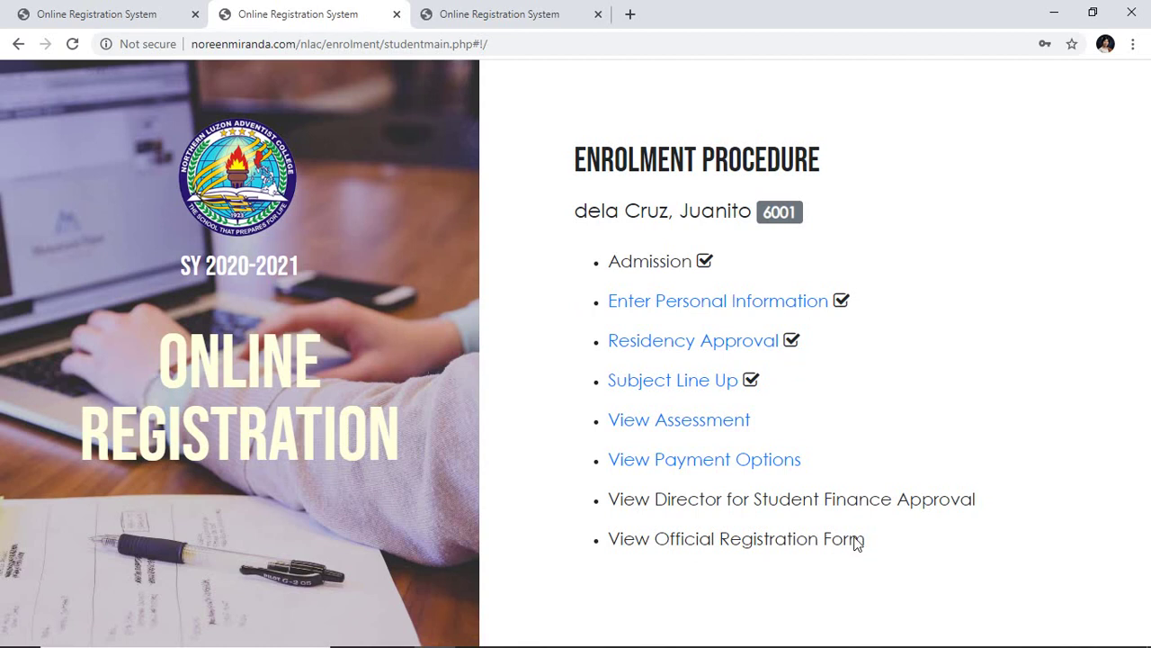
Step: Copy the third student's e-mail address from the Notepad++ notes into the e-mail field of the unused Student Login page in Chrome
mouse_move(710, 640)
left_click(474, 634)
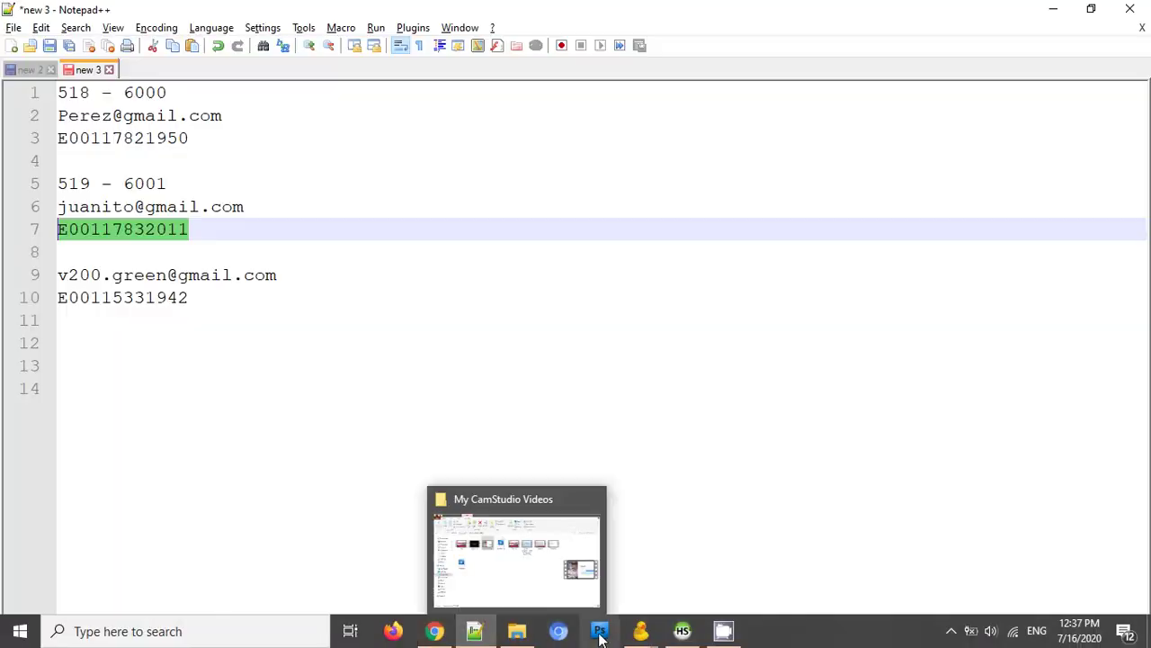
left_click_drag(278, 274, 52, 274)
key("ctrl+c")
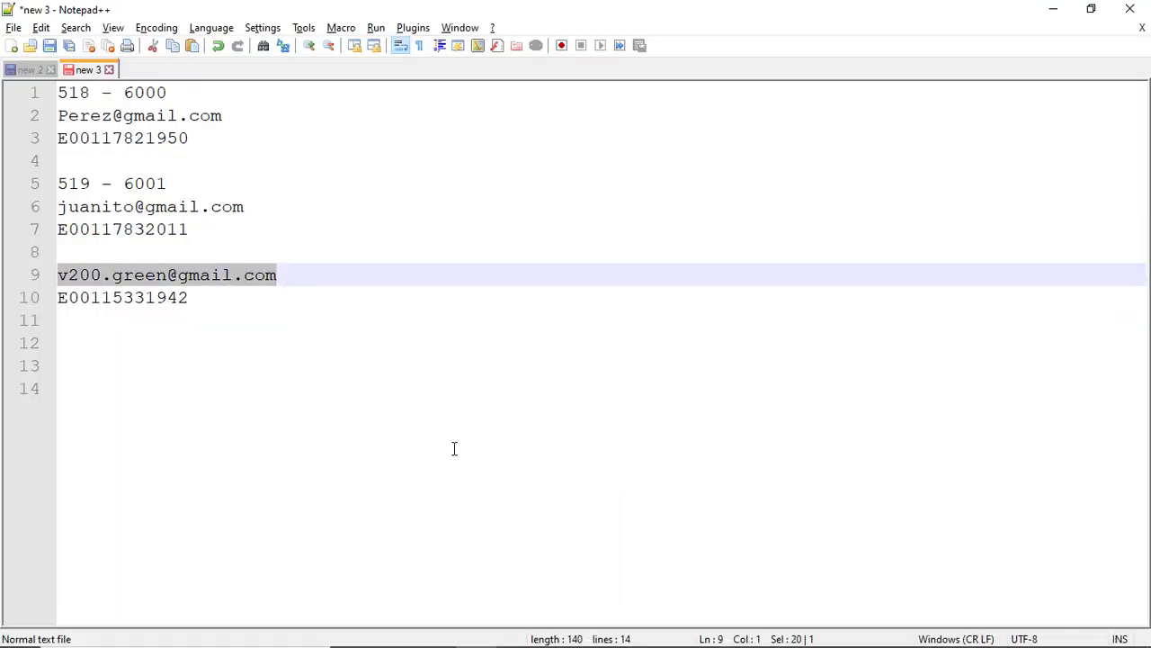
key("alt+Tab")
left_click(539, 15)
left_click(810, 273)
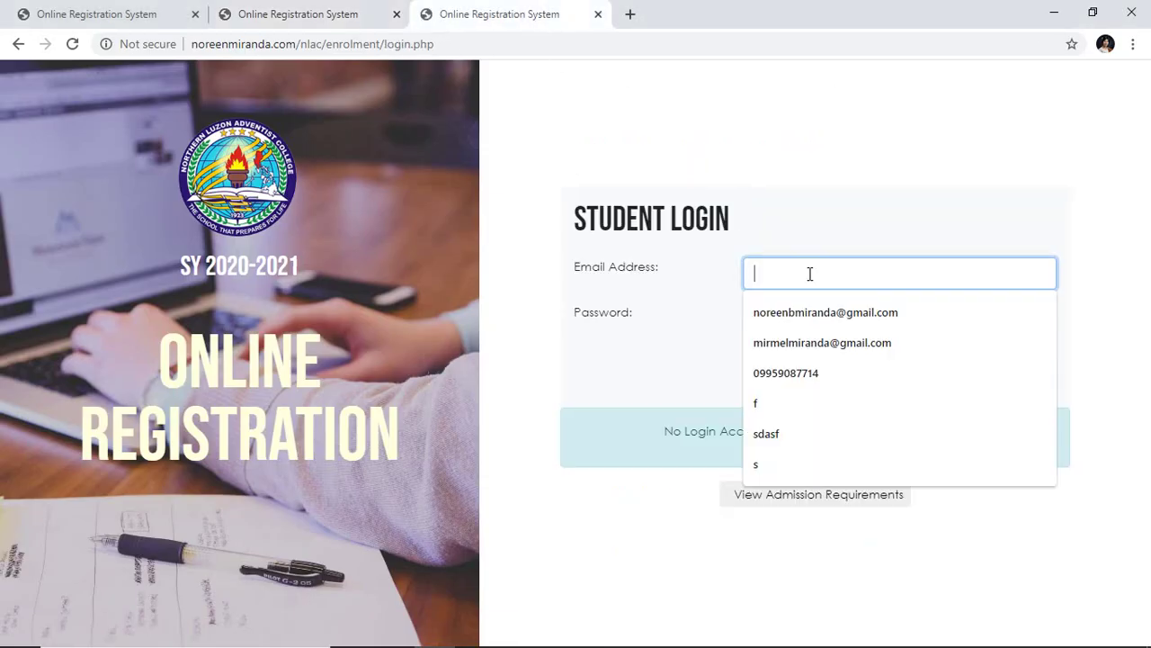
key("ctrl+v")
Step: Copy the third account's password from the Notepad++ notes into the login form's password field in Chrome and submit the login
key("alt+Tab")
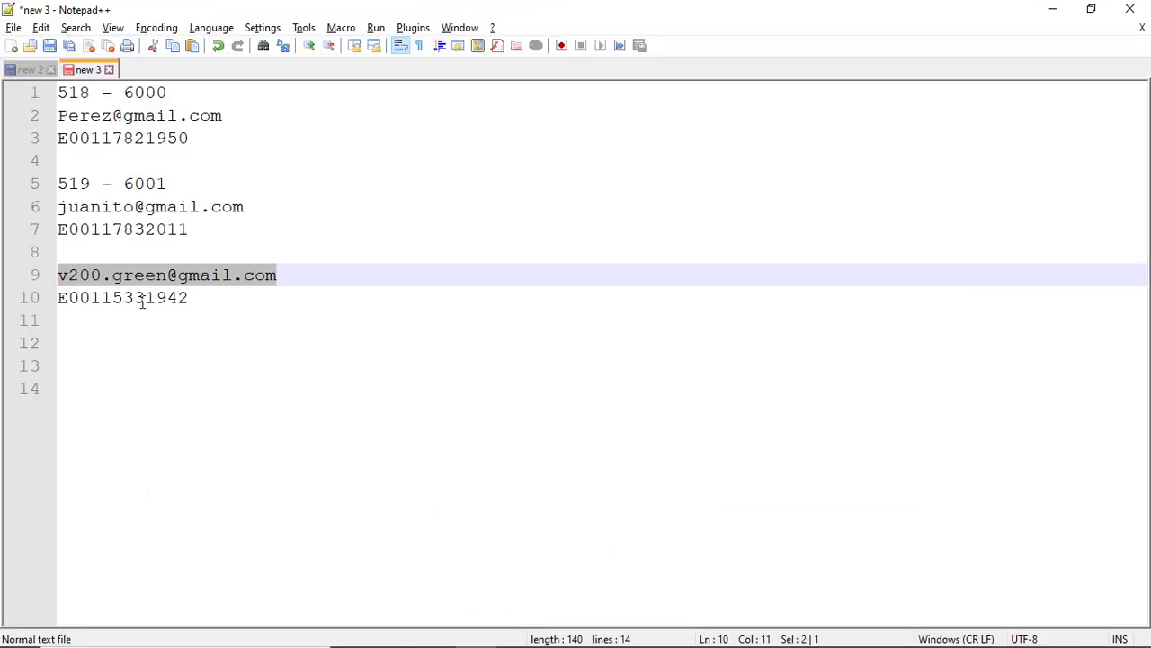
left_click_drag(203, 299, 55, 298)
key("ctrl+c")
key("alt+Tab")
left_click(822, 309)
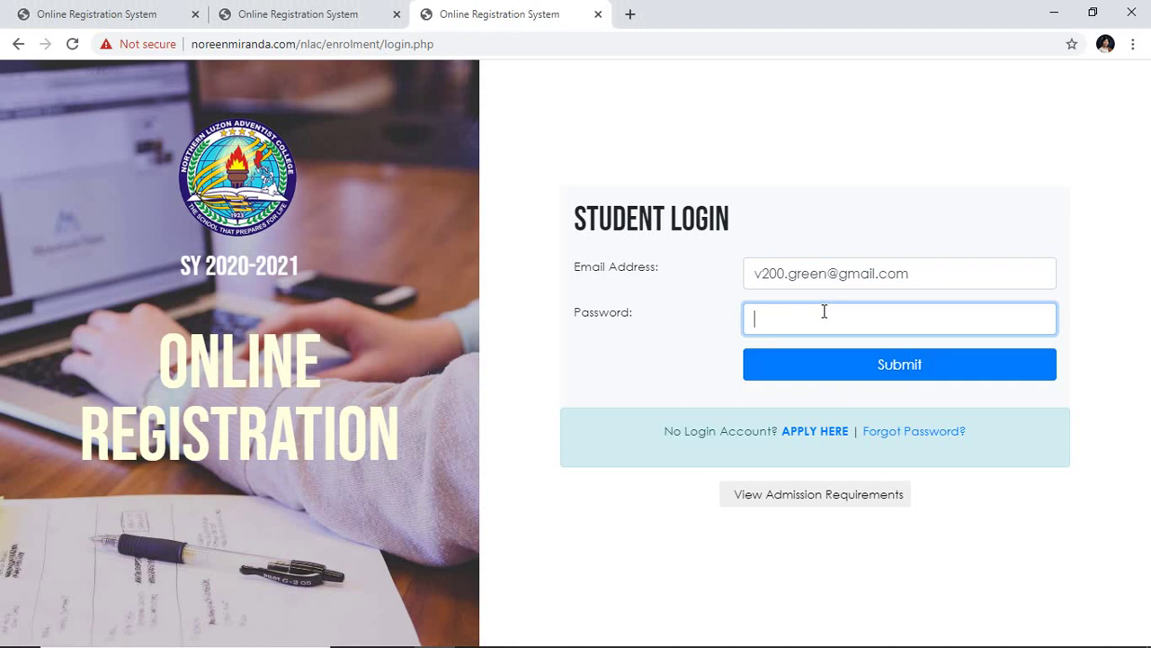
key("ctrl+v")
left_click(890, 380)
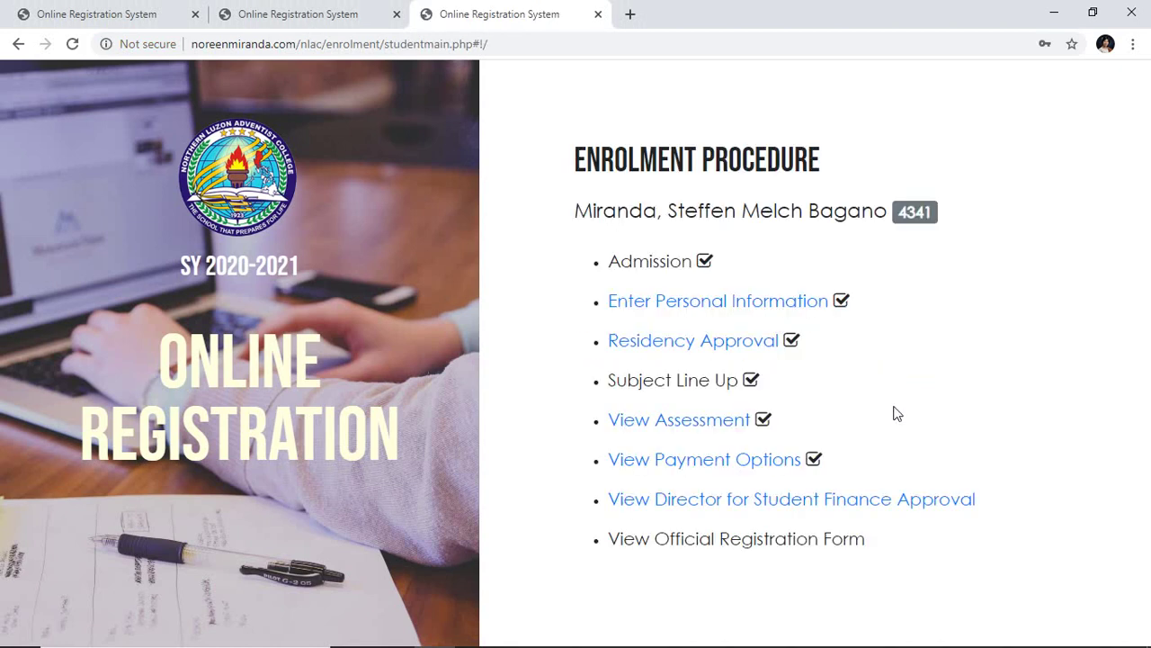
Step: View the Director for Student Finance approval, highlight the approved payment amount, and return to the enrolment procedure list
left_click(879, 509)
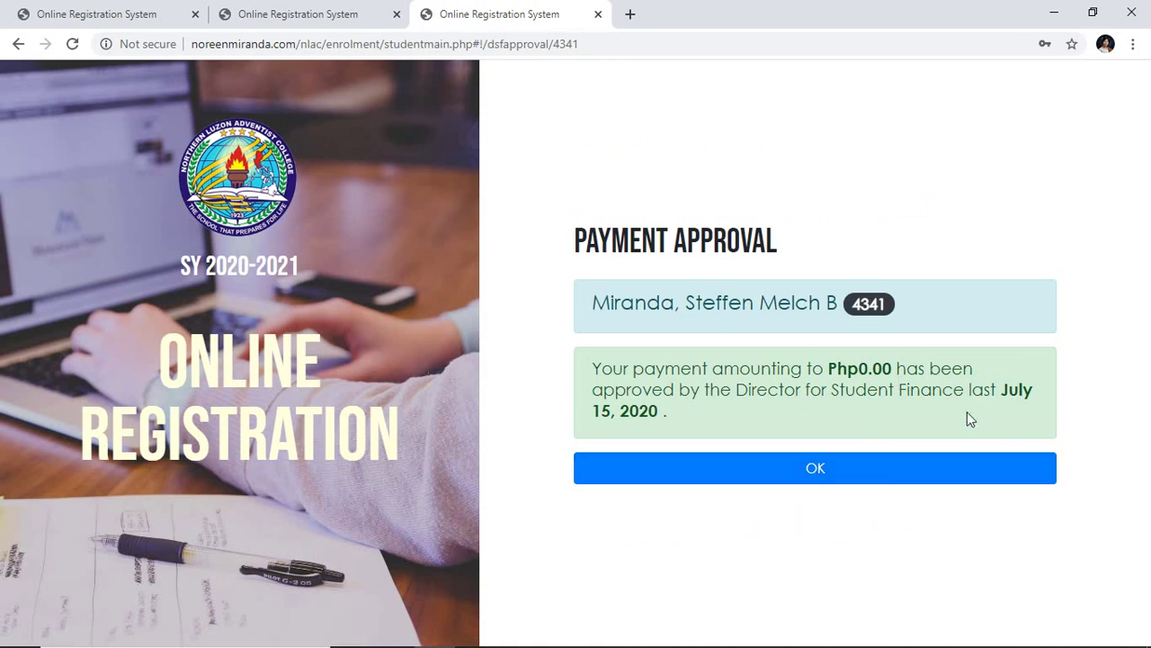
left_click_drag(837, 369, 899, 368)
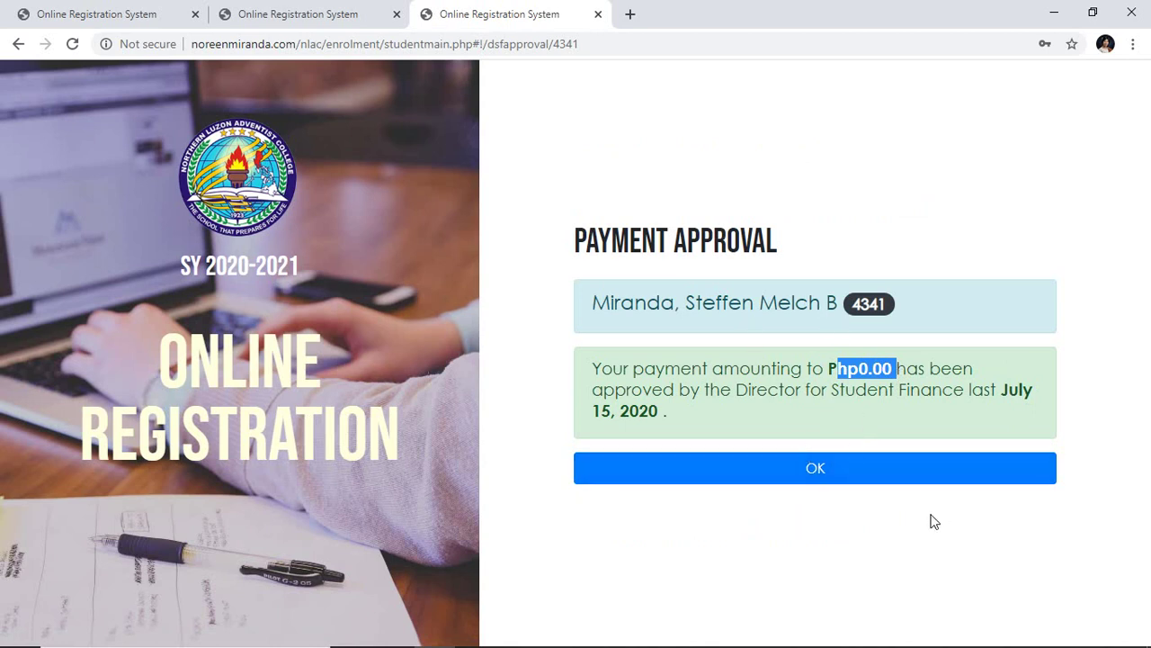
left_click(841, 482)
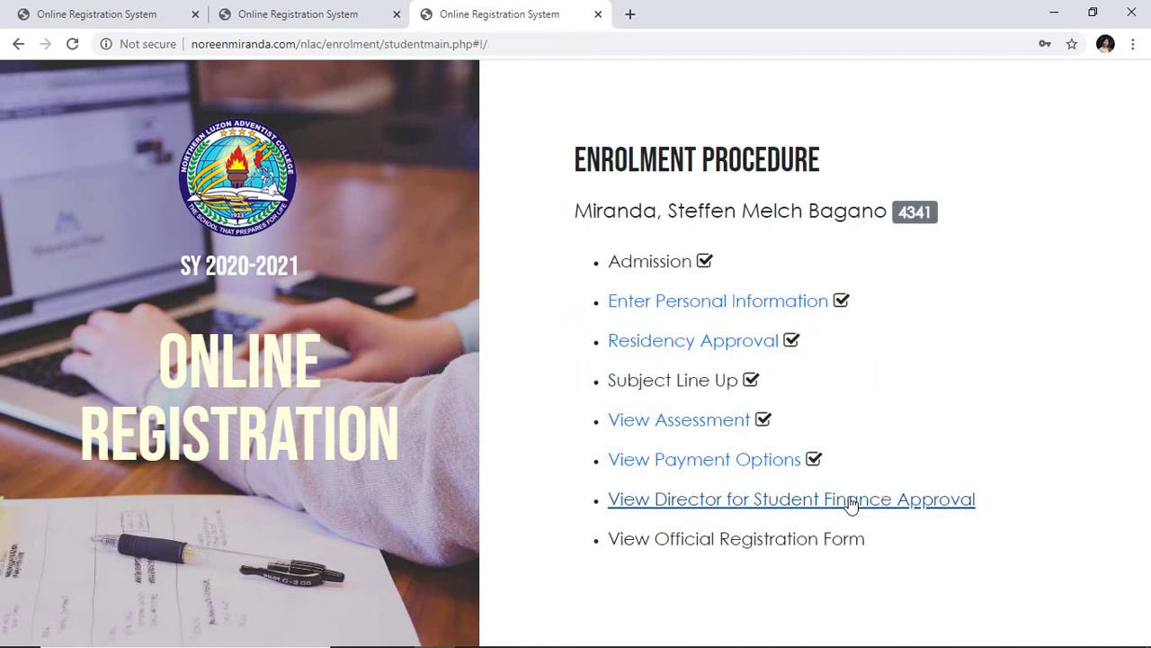